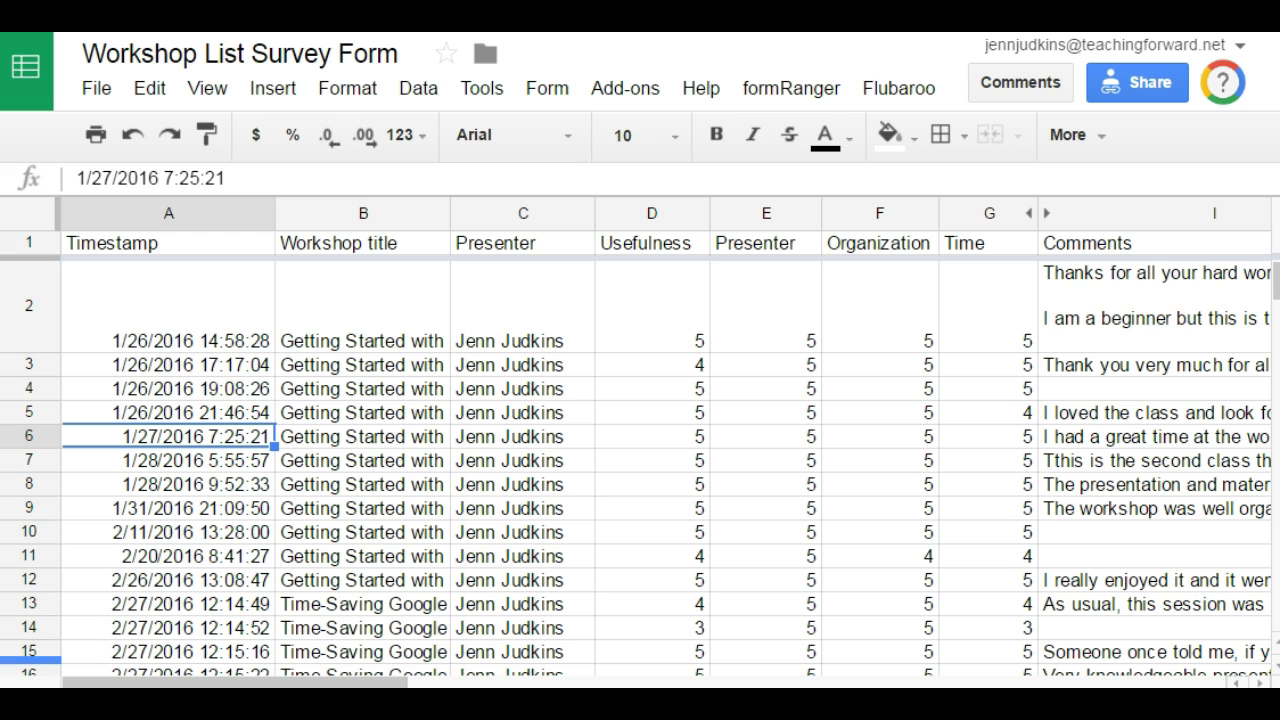
# Apply the cyan alternating colors style with a header to the survey data range A1:K183.
pyautogui.click(343, 88)
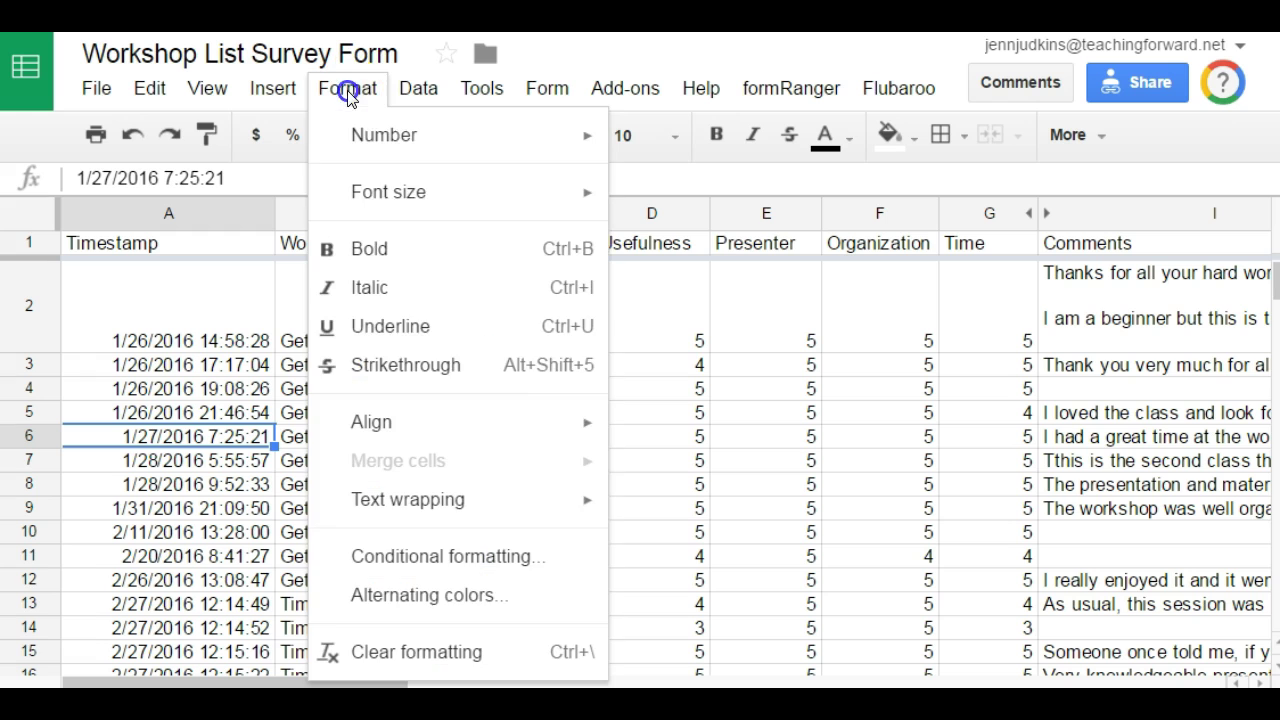
pyautogui.click(465, 597)
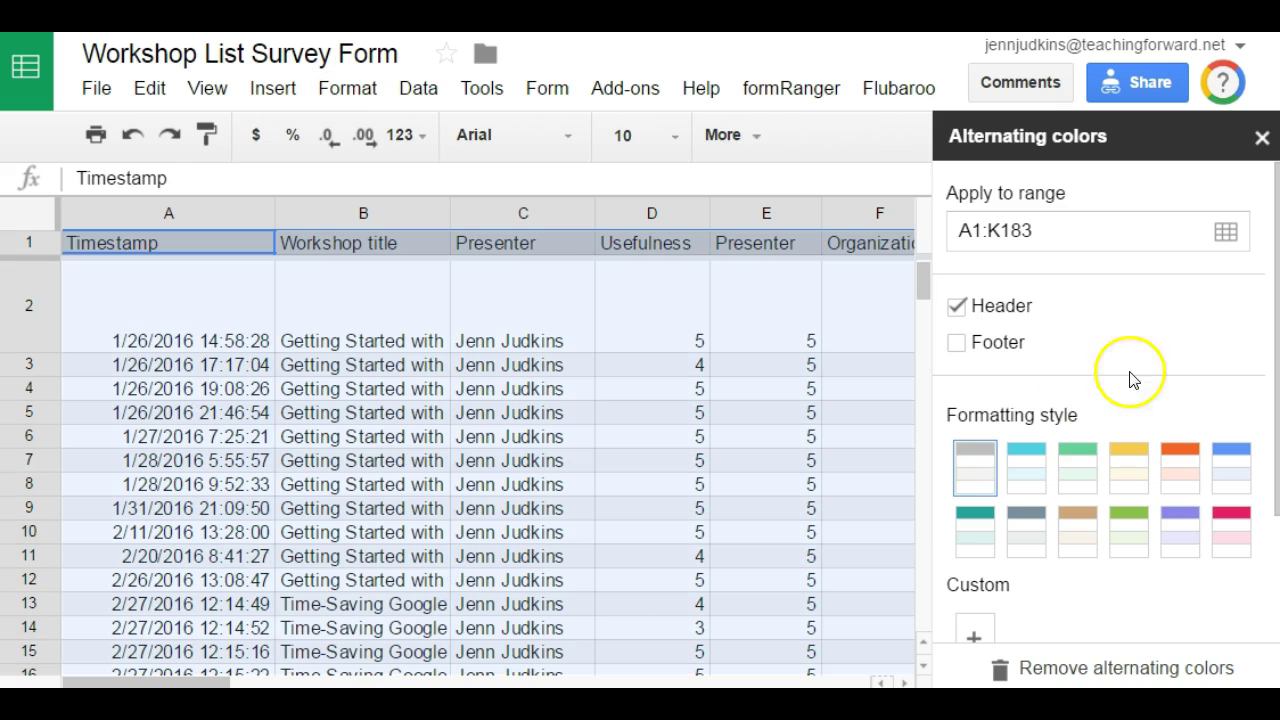
pyautogui.click(1183, 535)
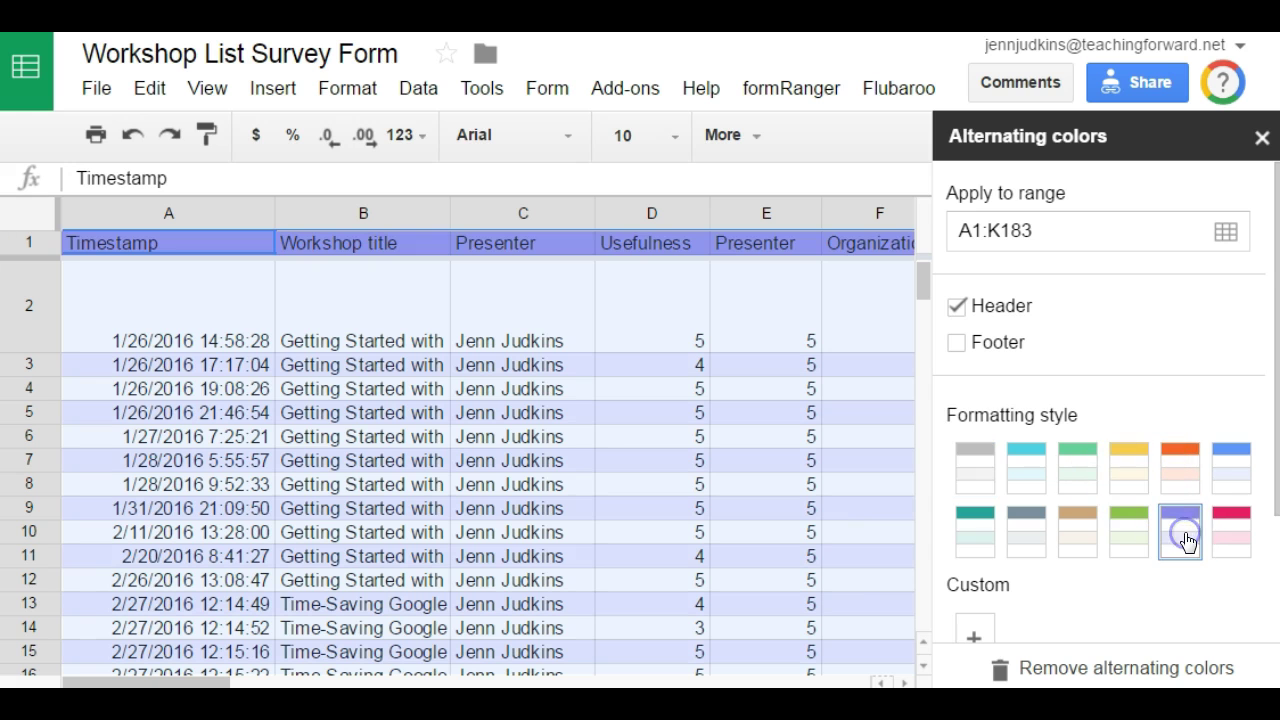
pyautogui.click(1034, 474)
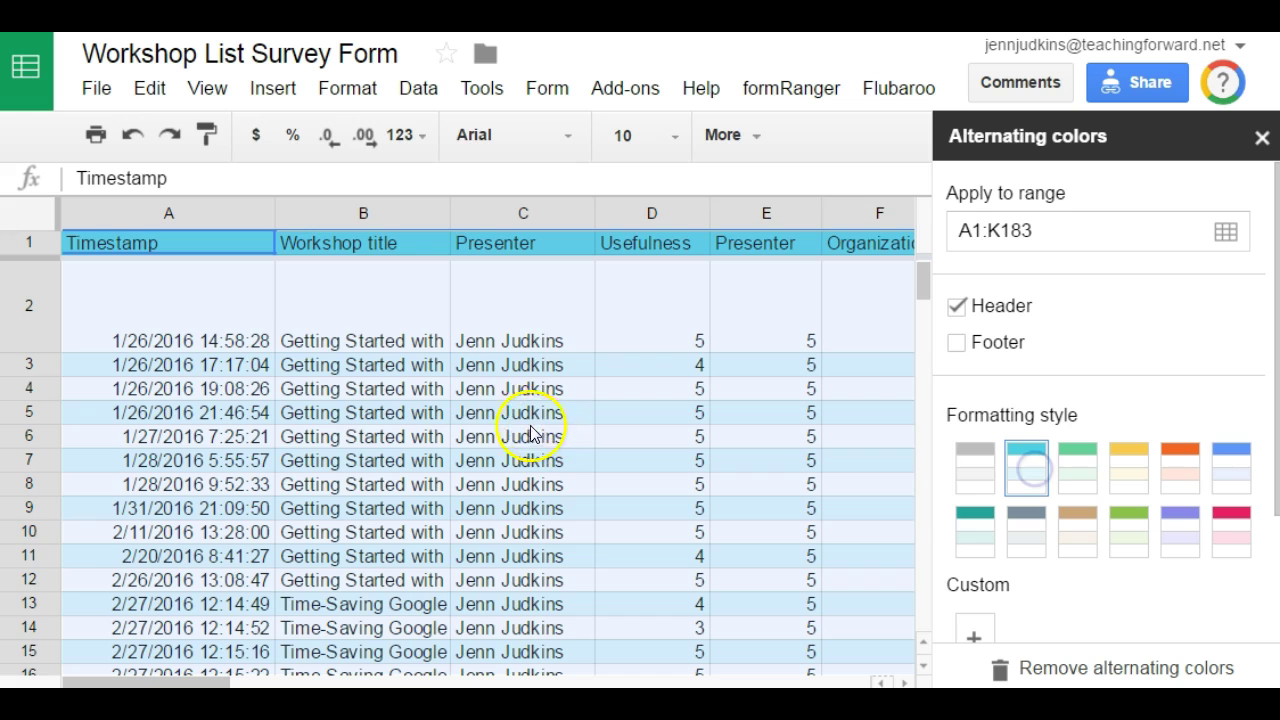
pyautogui.click(503, 413)
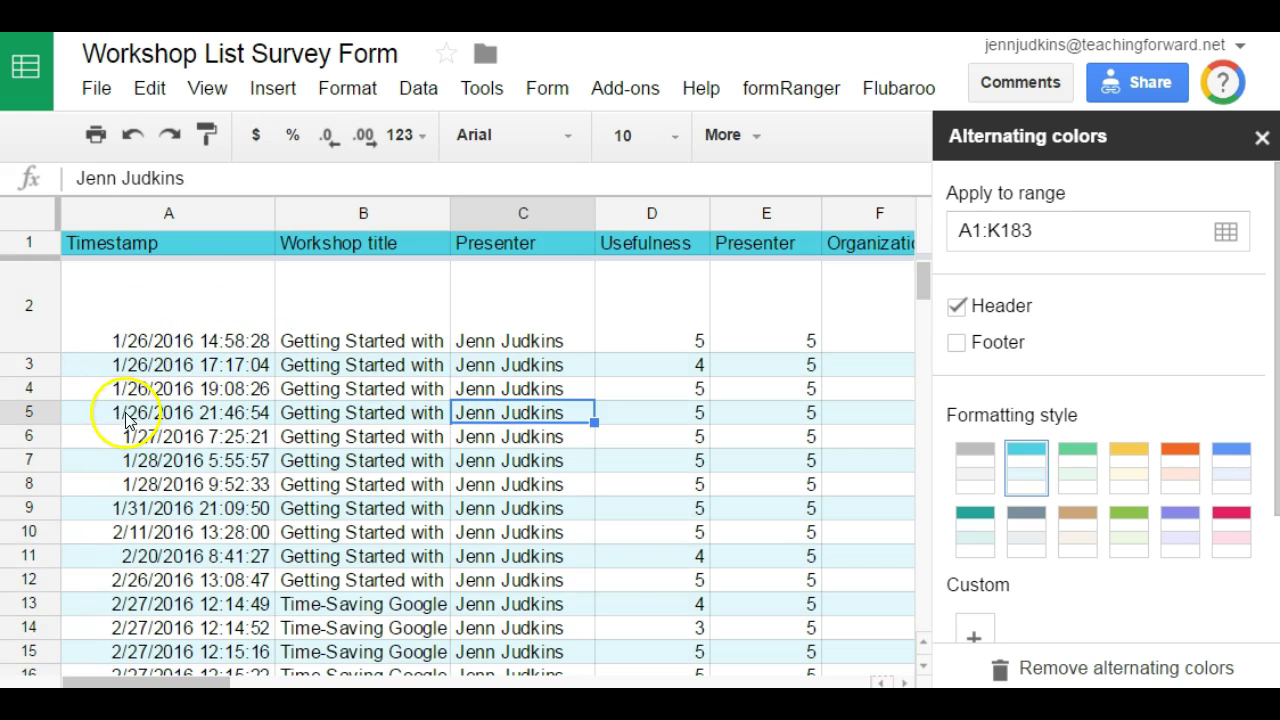
pyautogui.scroll(-1, 133, 410)
pyautogui.scroll(-3, 133, 410)
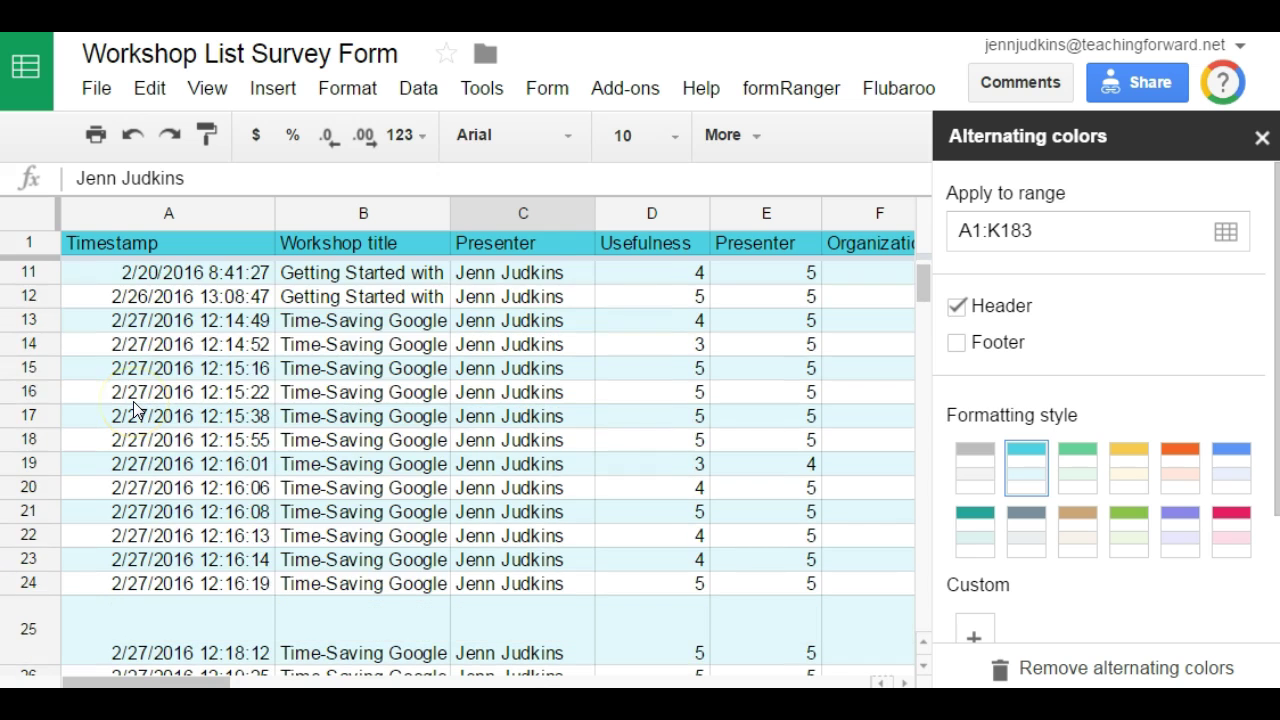
pyautogui.scroll(3, 134, 414)
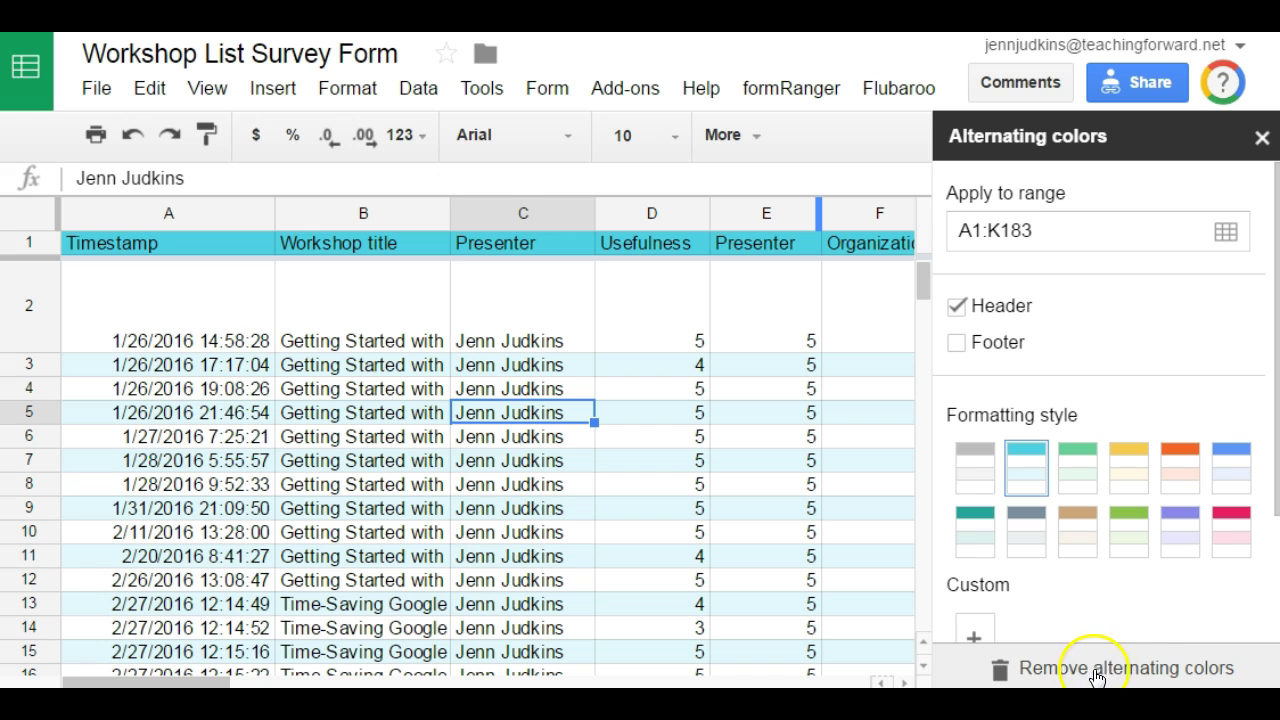
pyautogui.click(1261, 138)
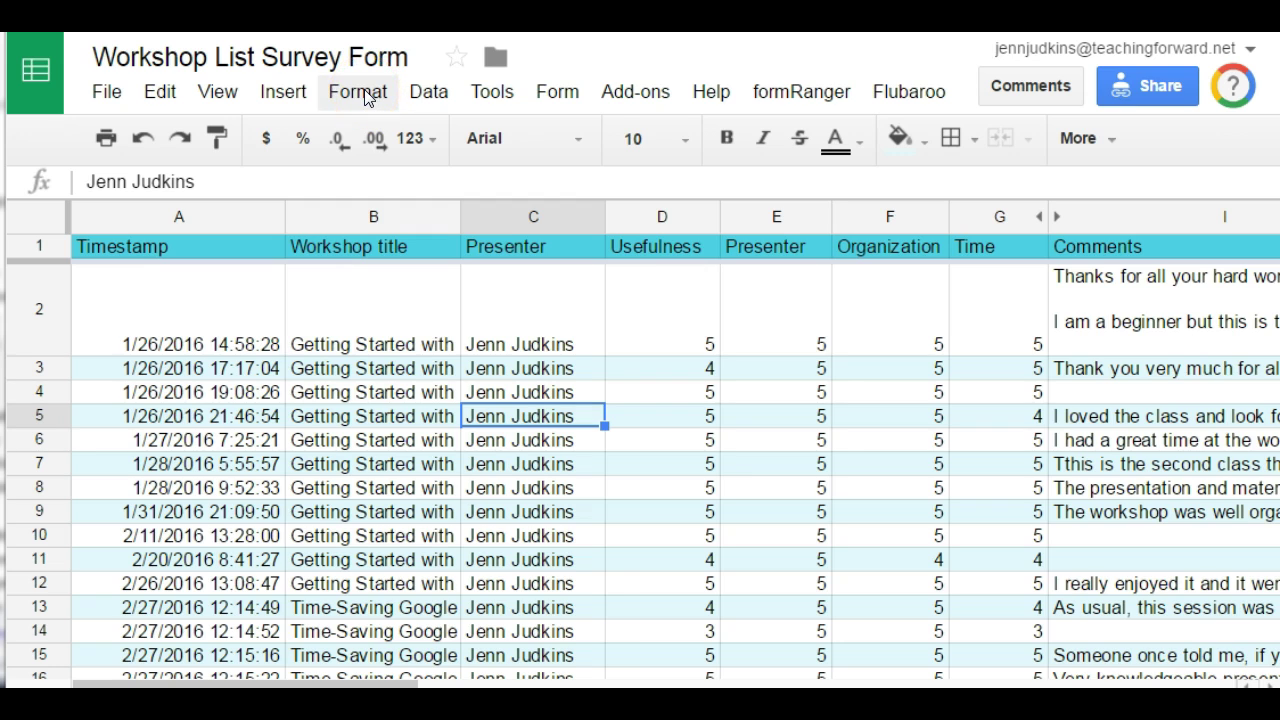
# Examine how the long entries in the Comments column display under the current text wrapping setting.
pyautogui.click(360, 92)
pyautogui.moveTo(422, 507)
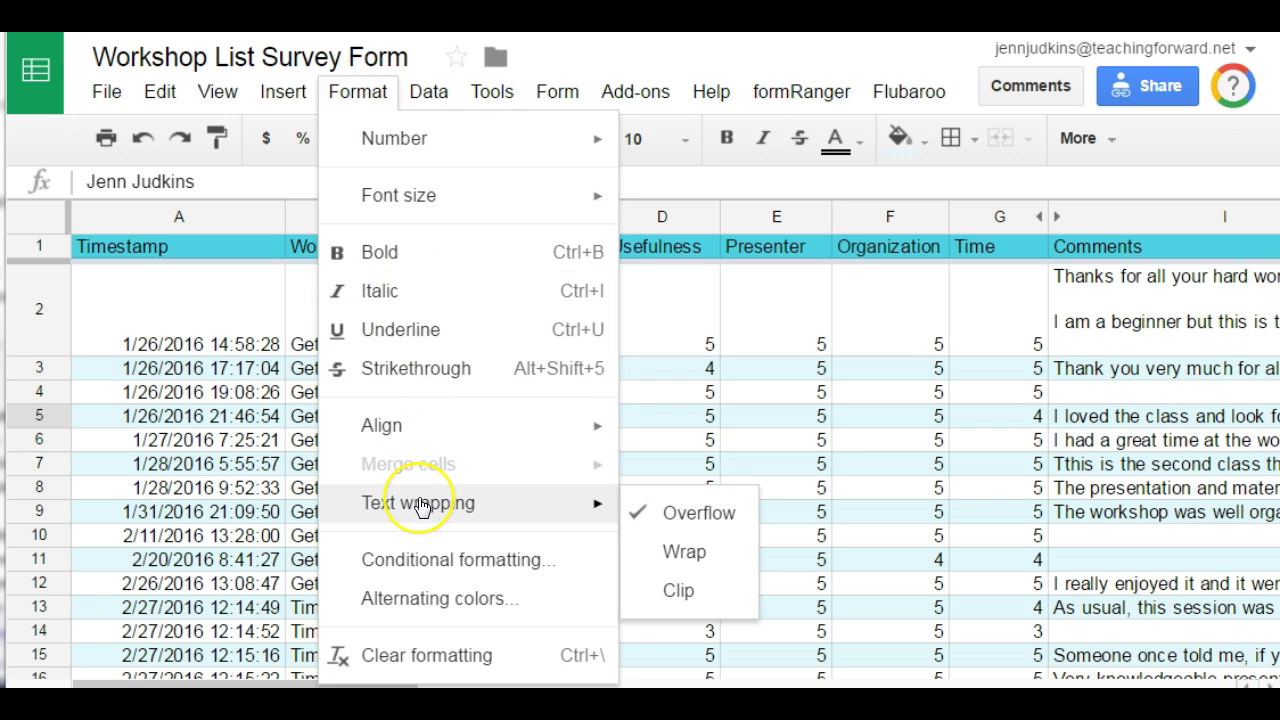
pyautogui.click(1217, 342)
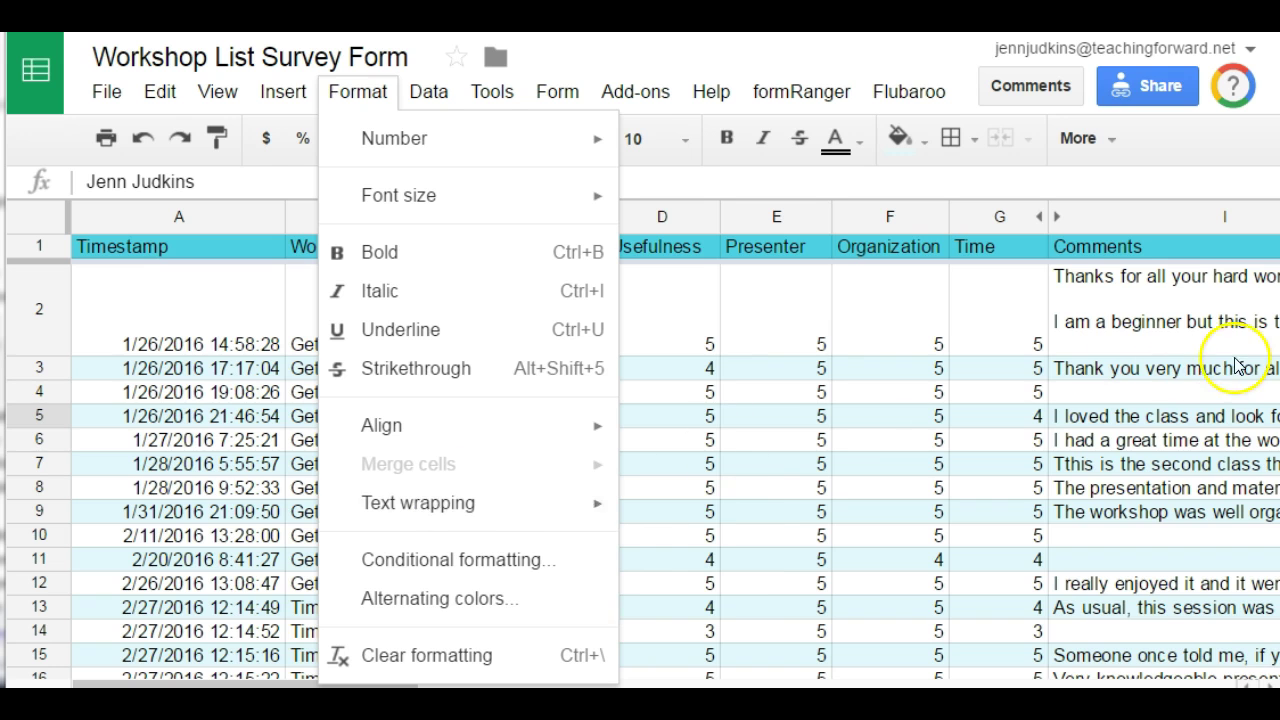
pyautogui.press('Right')
pyautogui.press('Left')
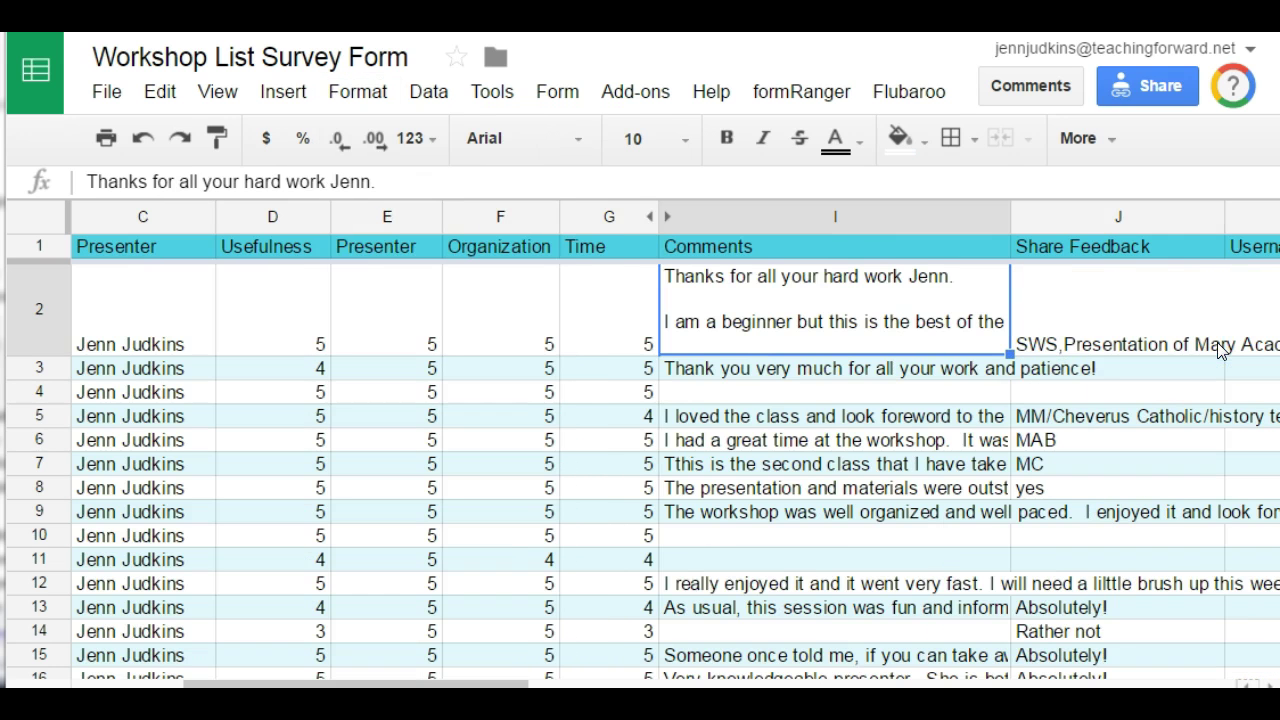
pyautogui.scroll(-1, 827, 445)
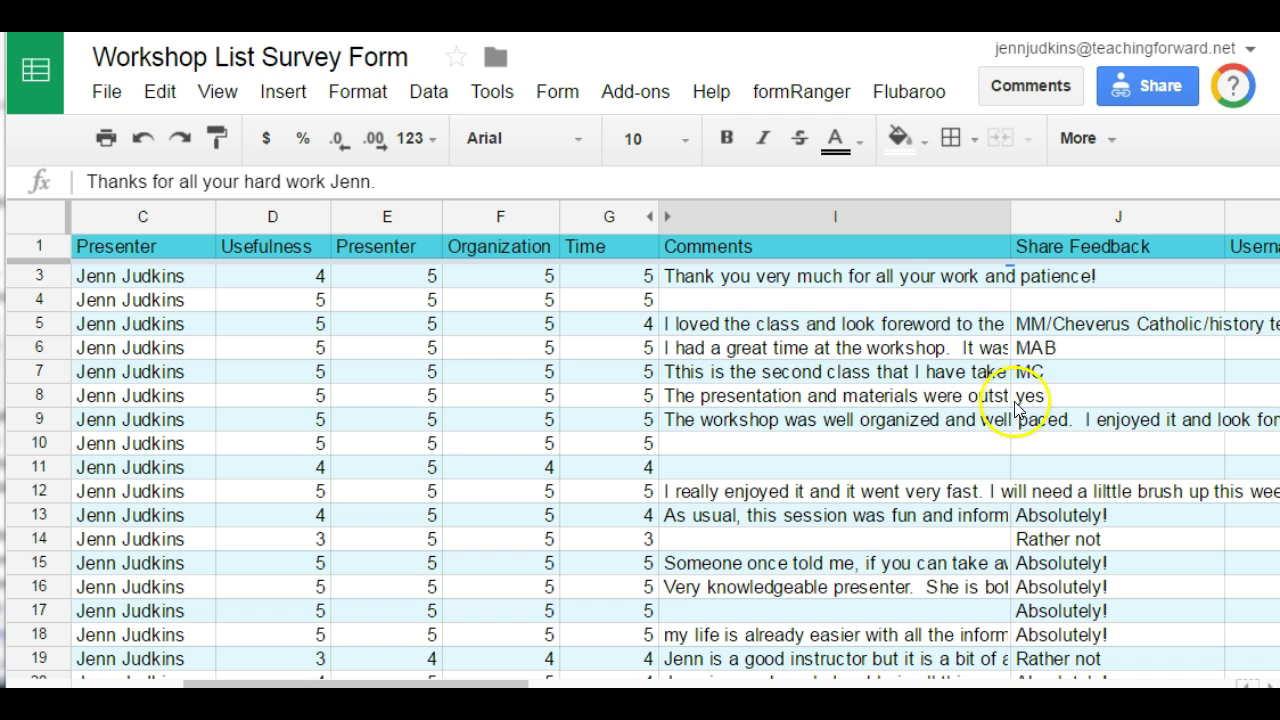
pyautogui.click(957, 325)
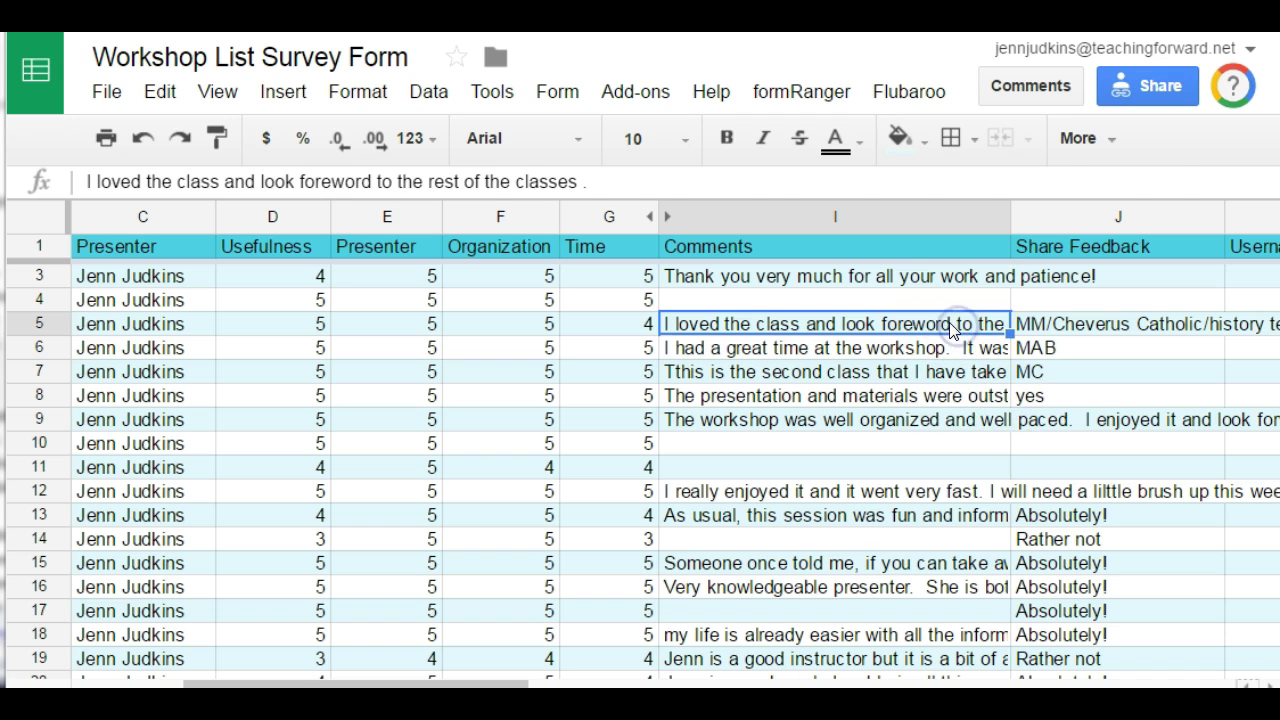
pyautogui.click(950, 395)
pyautogui.click(944, 420)
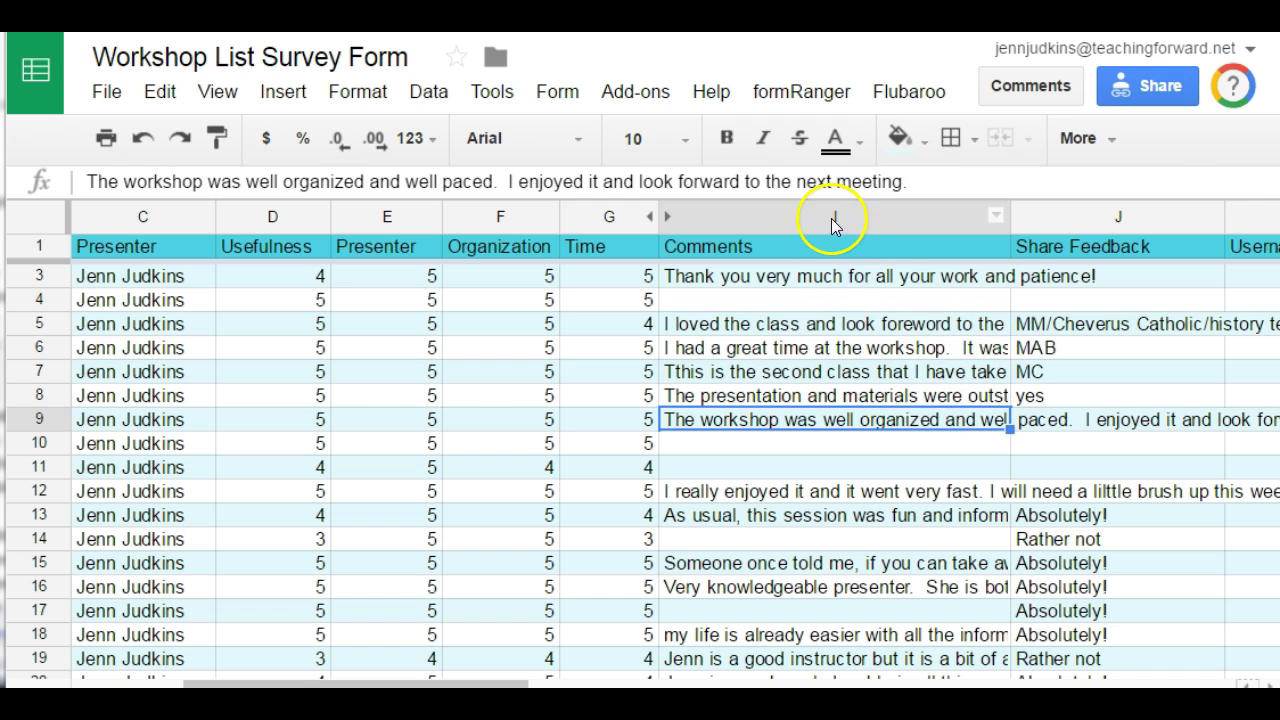
# Wrap the text in the whole Comments column.
pyautogui.click(831, 216)
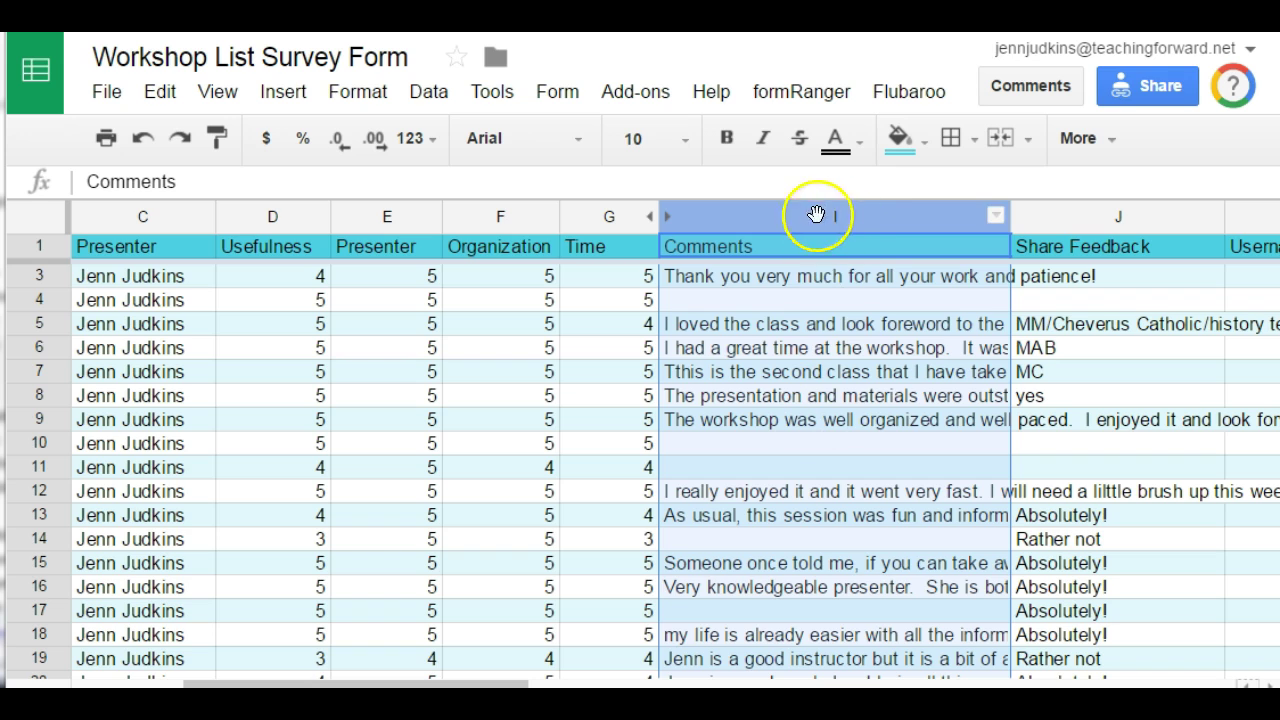
pyautogui.click(358, 94)
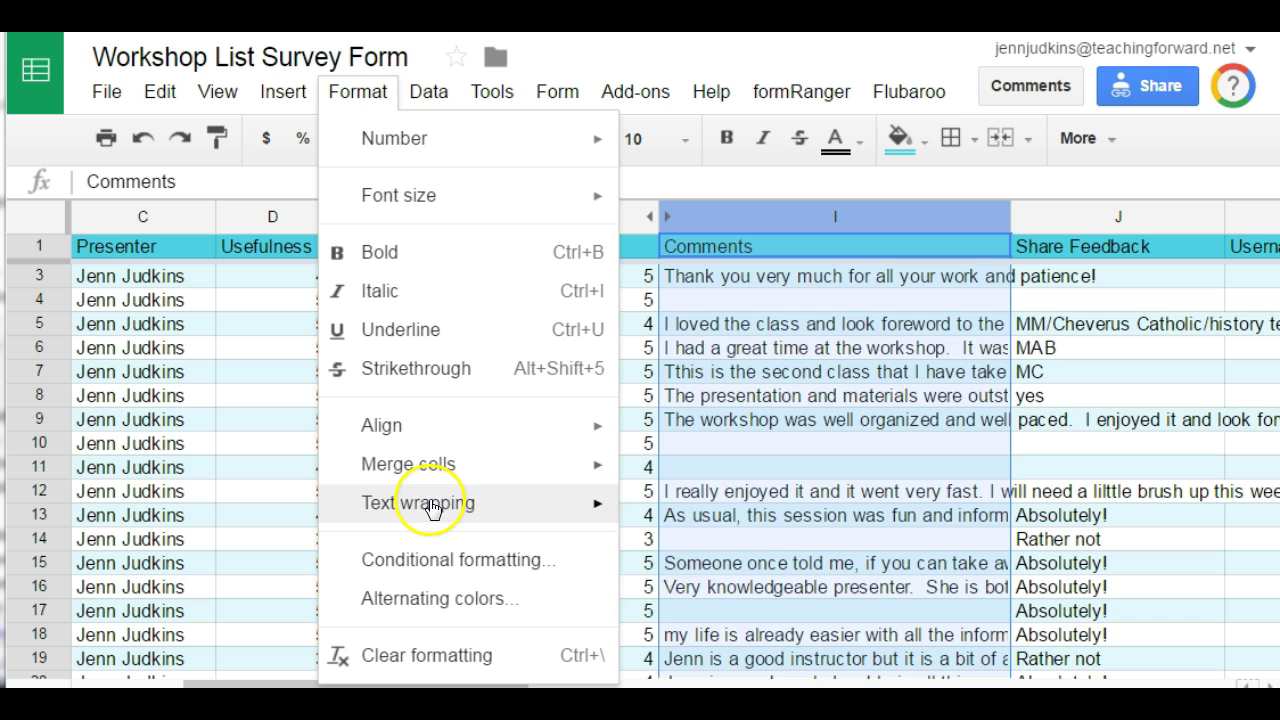
pyautogui.moveTo(435, 512)
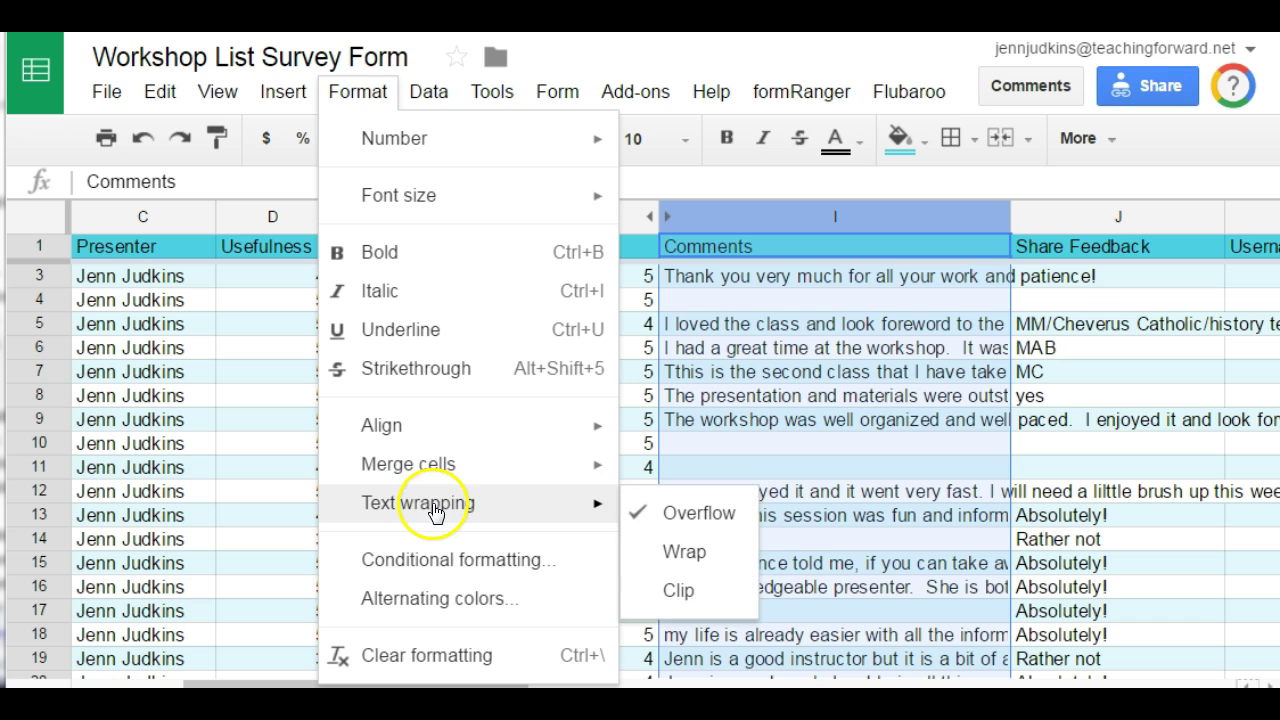
pyautogui.click(697, 553)
pyautogui.click(832, 459)
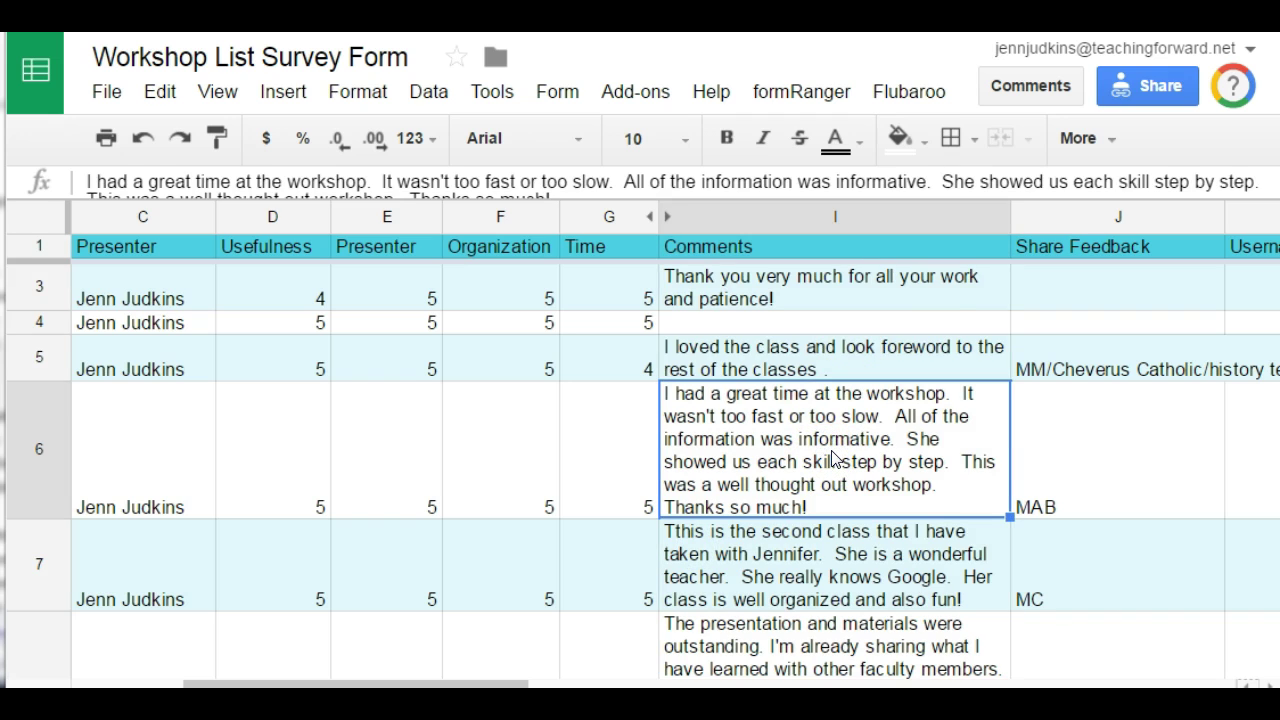
# Look through the survey responses beneath the frozen header row.
pyautogui.press('Left')
pyautogui.press('Left')
pyautogui.press('Left')
pyautogui.press('Left')
pyautogui.press('Left')
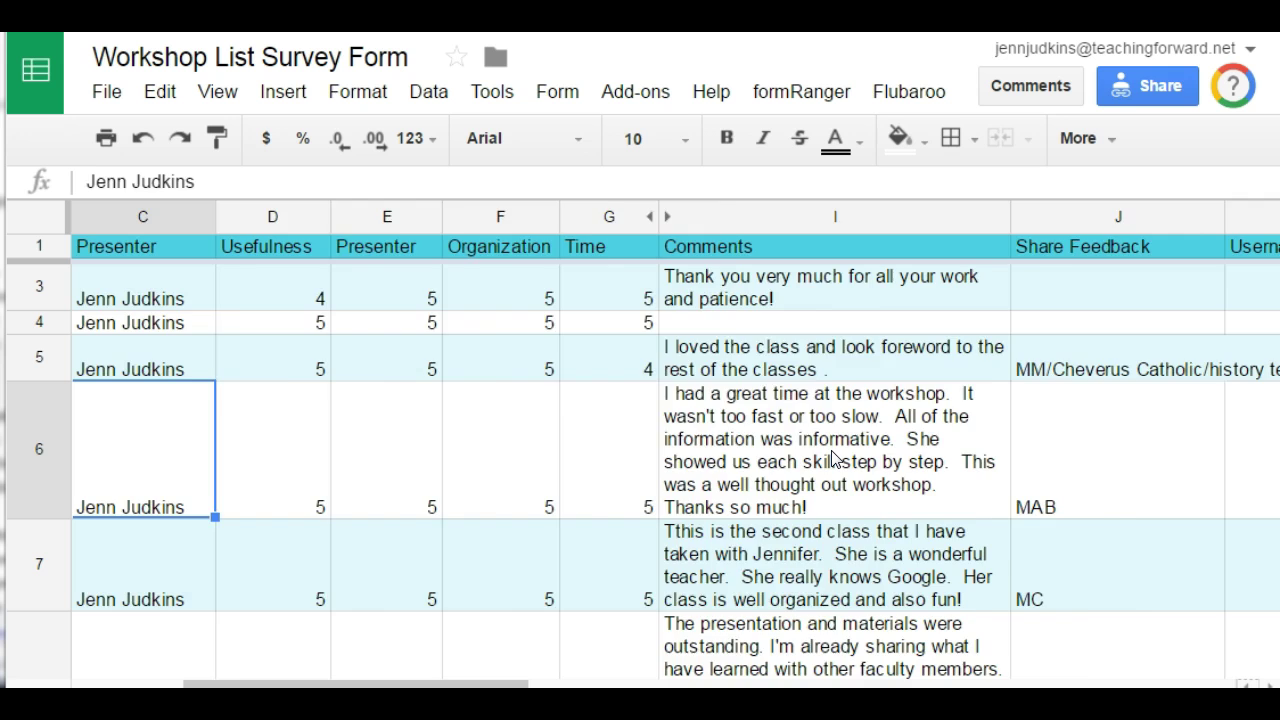
pyautogui.press('Left')
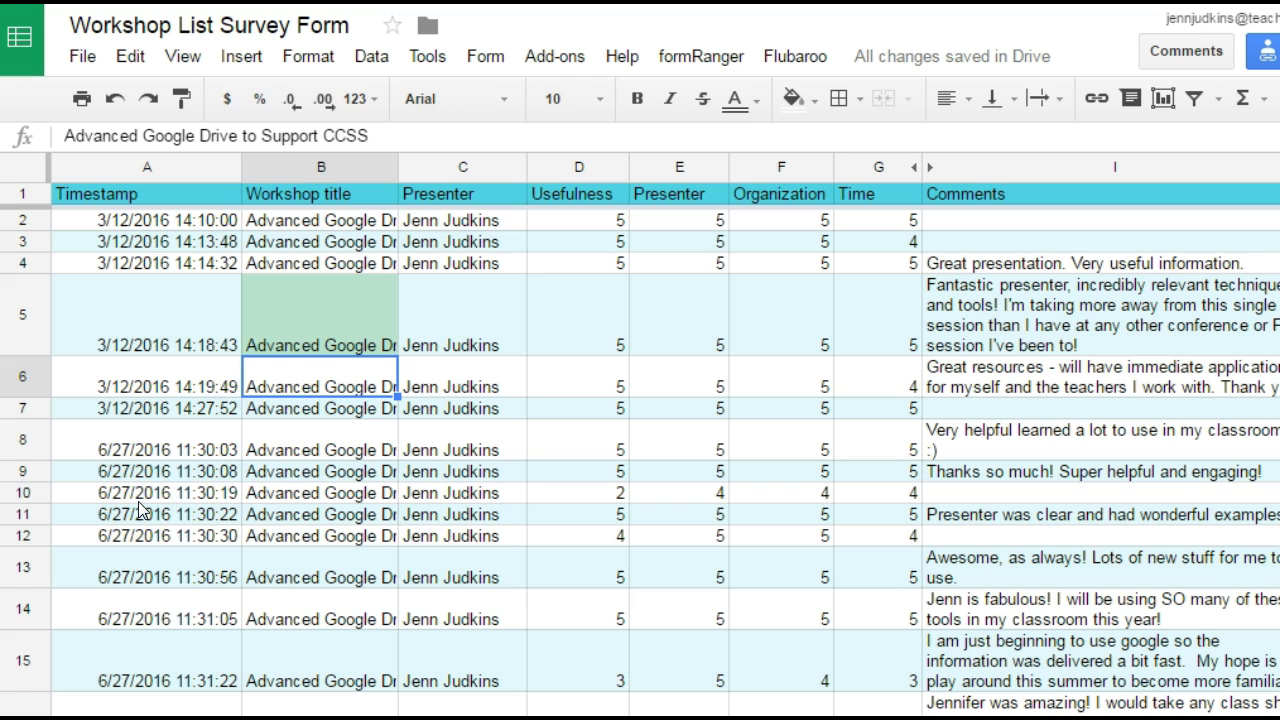
pyautogui.scroll(-5, 140, 510)
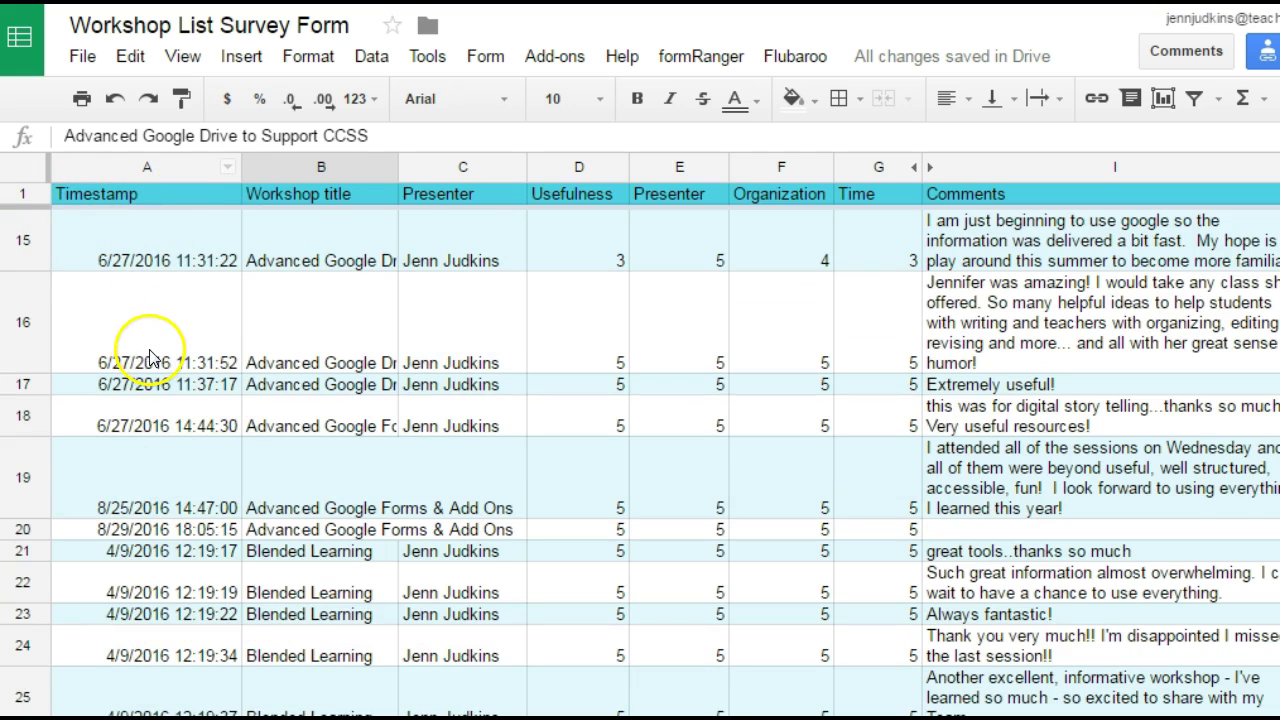
pyautogui.scroll(-3, 134, 350)
pyautogui.scroll(7, 137, 360)
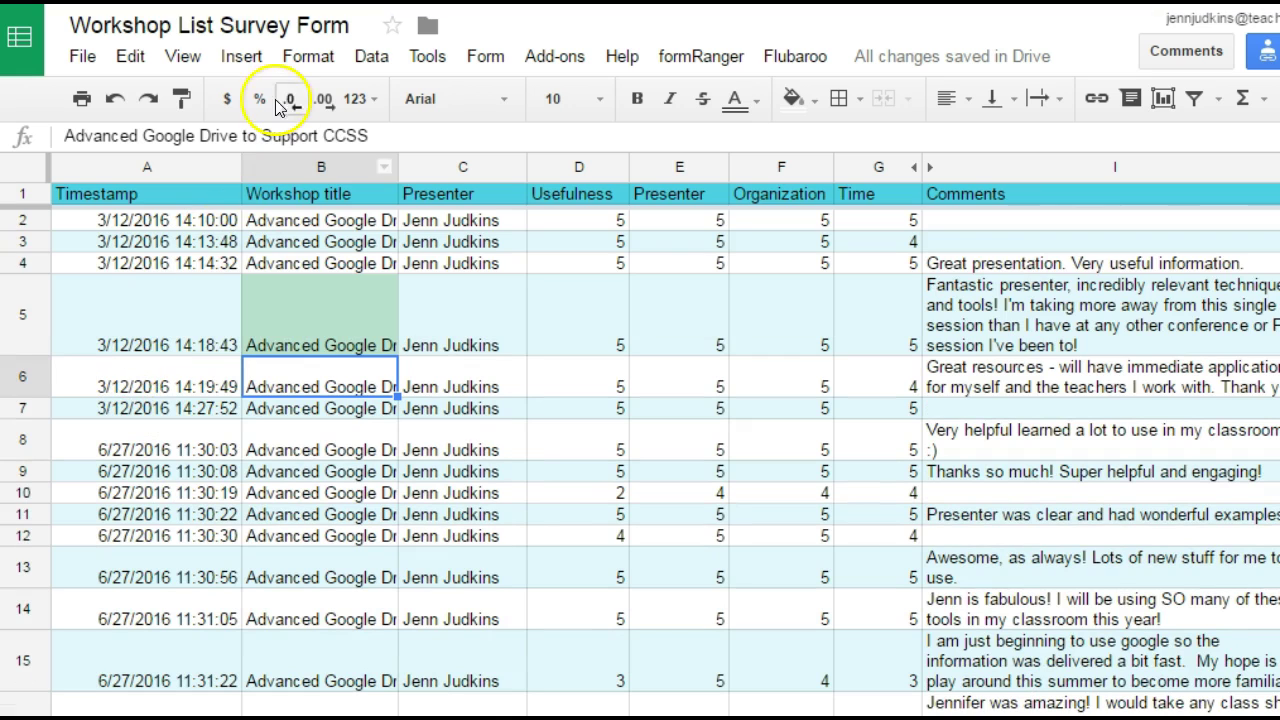
pyautogui.click(183, 56)
pyautogui.moveTo(200, 107)
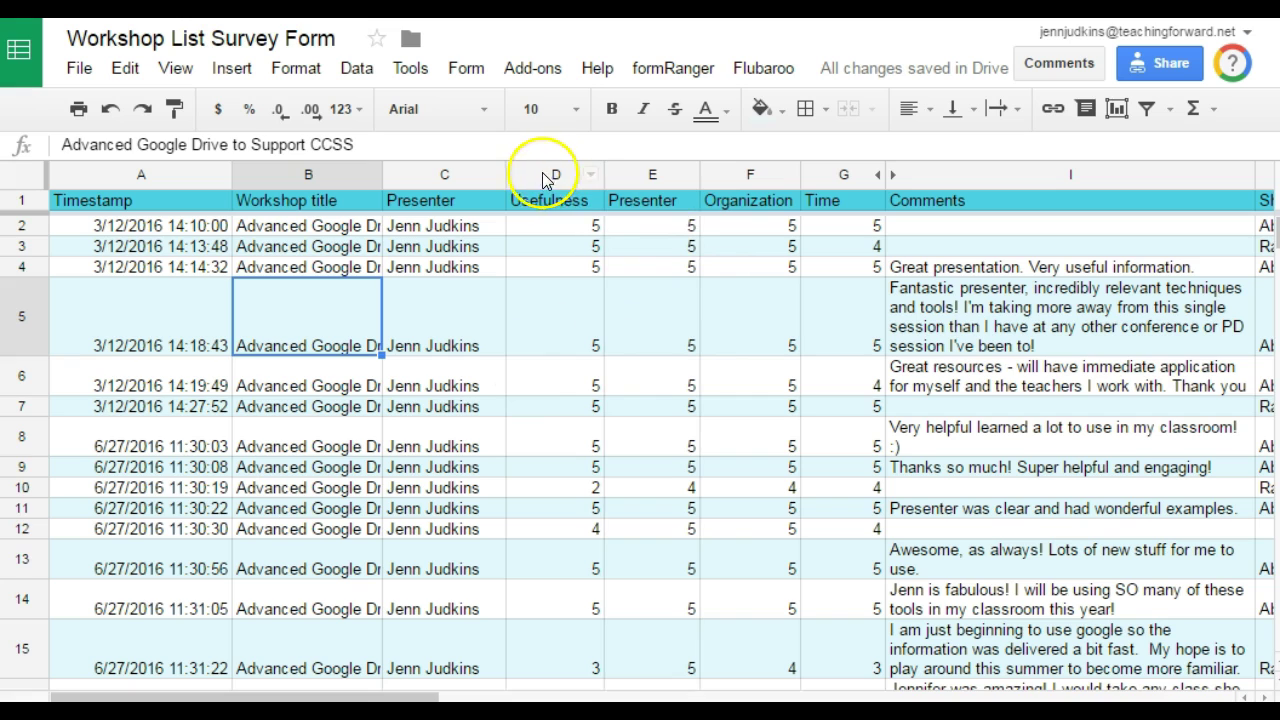
# Create a conditional formatting rule on the Usefulness through Time columns (D to G) for values less than or equal to 3.
pyautogui.moveTo(543, 174); pyautogui.dragTo(831, 183)
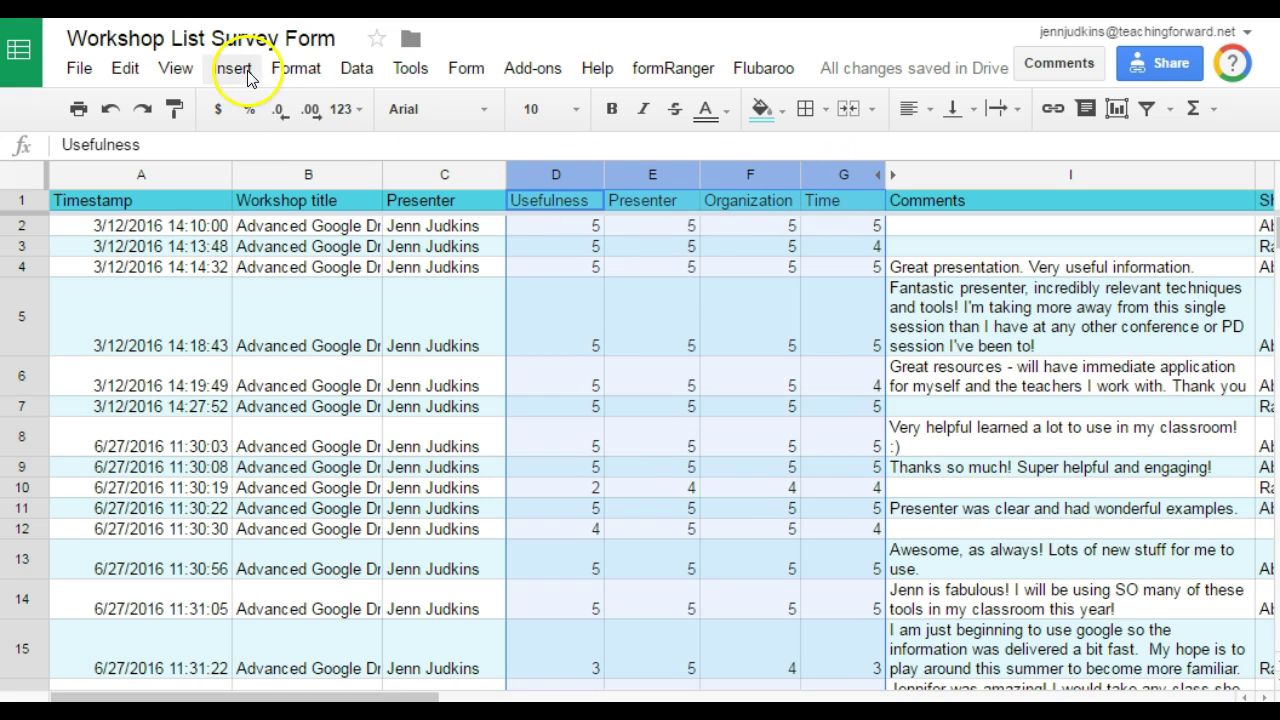
pyautogui.click(287, 70)
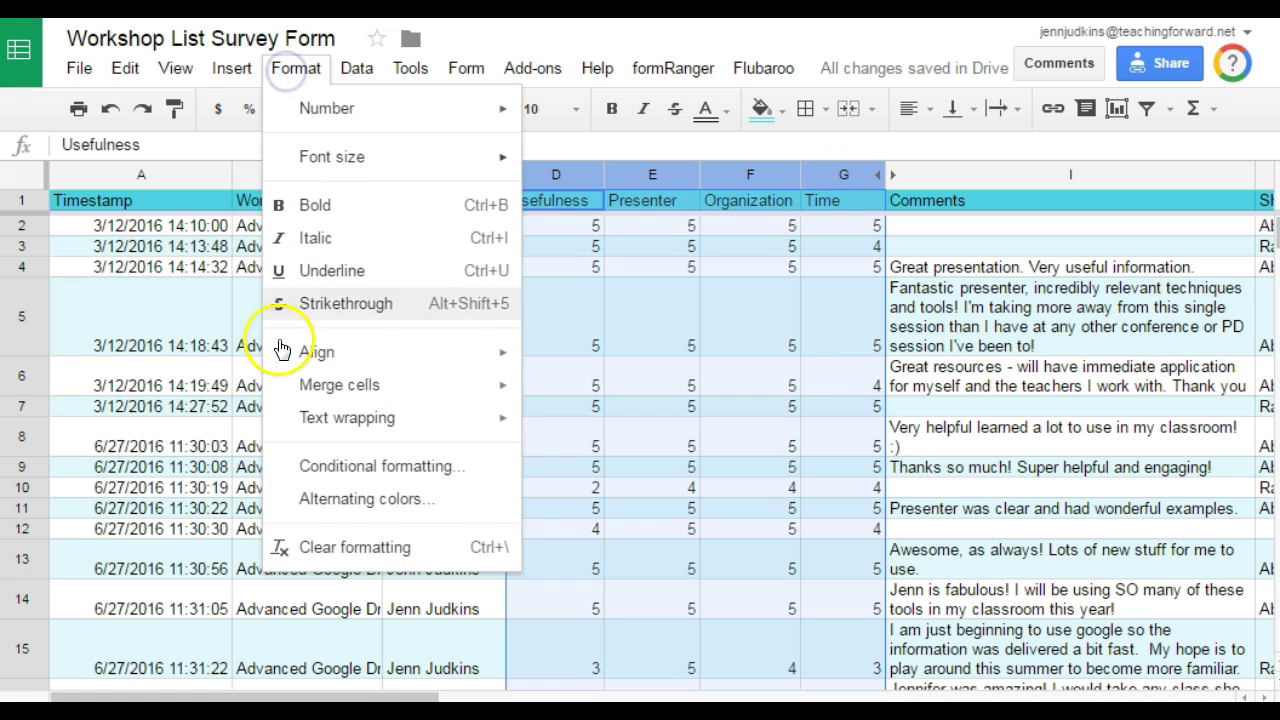
pyautogui.click(319, 467)
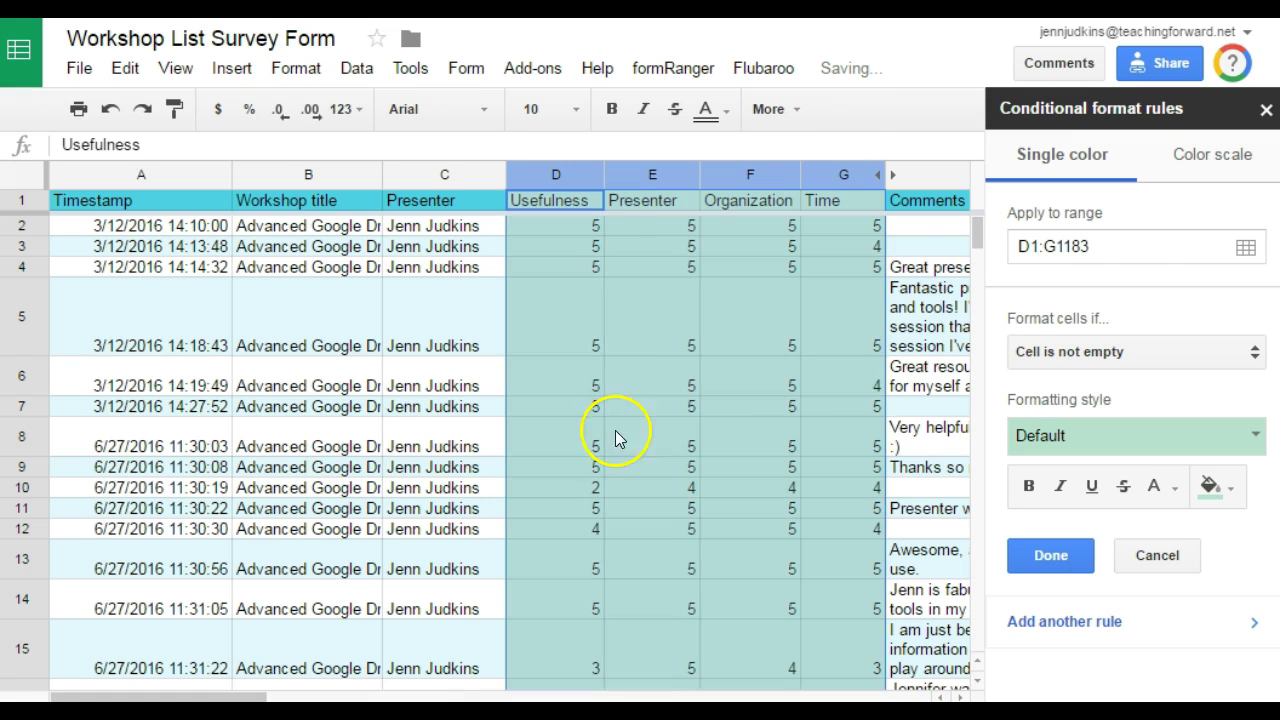
pyautogui.click(1151, 362)
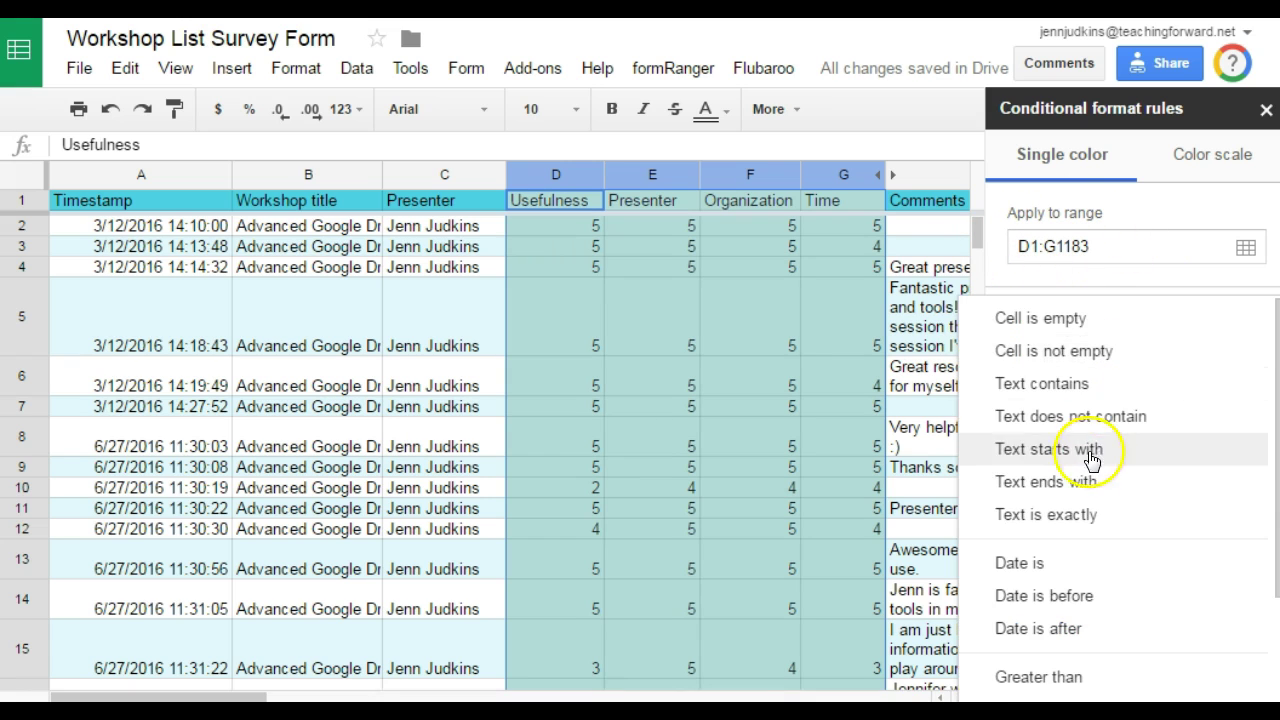
pyautogui.scroll(-3, 1058, 512)
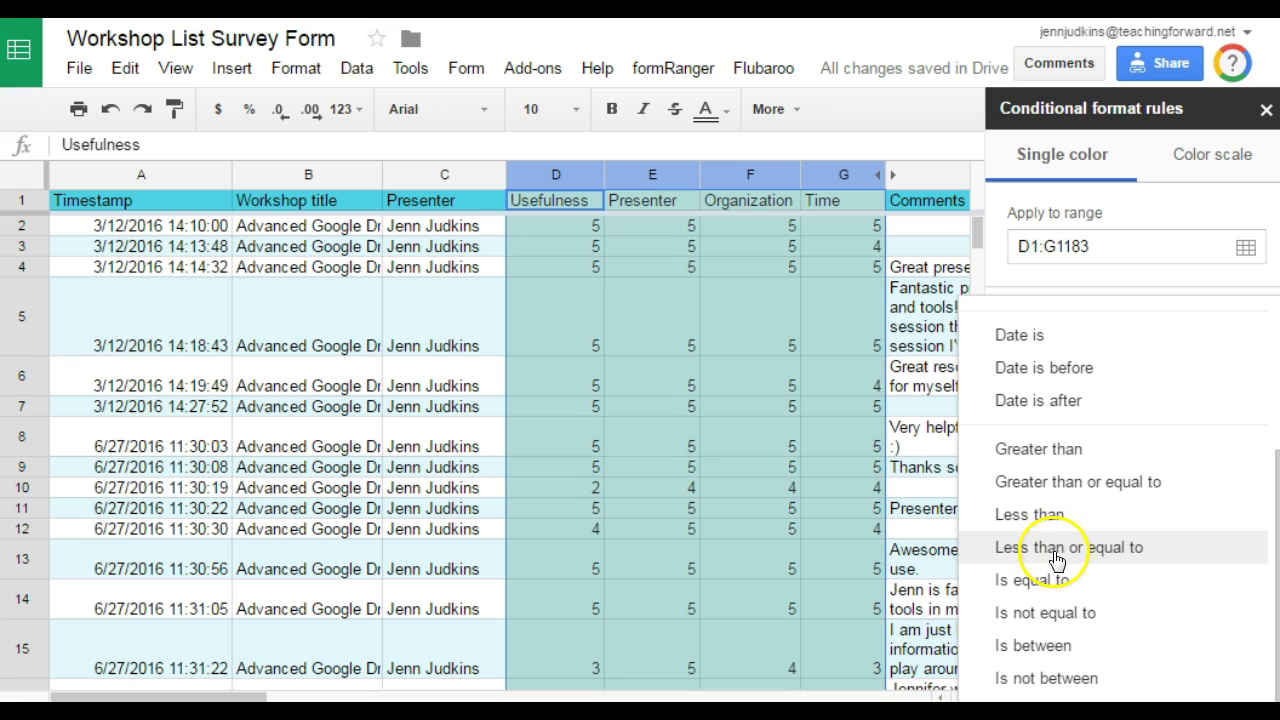
pyautogui.click(1058, 550)
pyautogui.click(1057, 397)
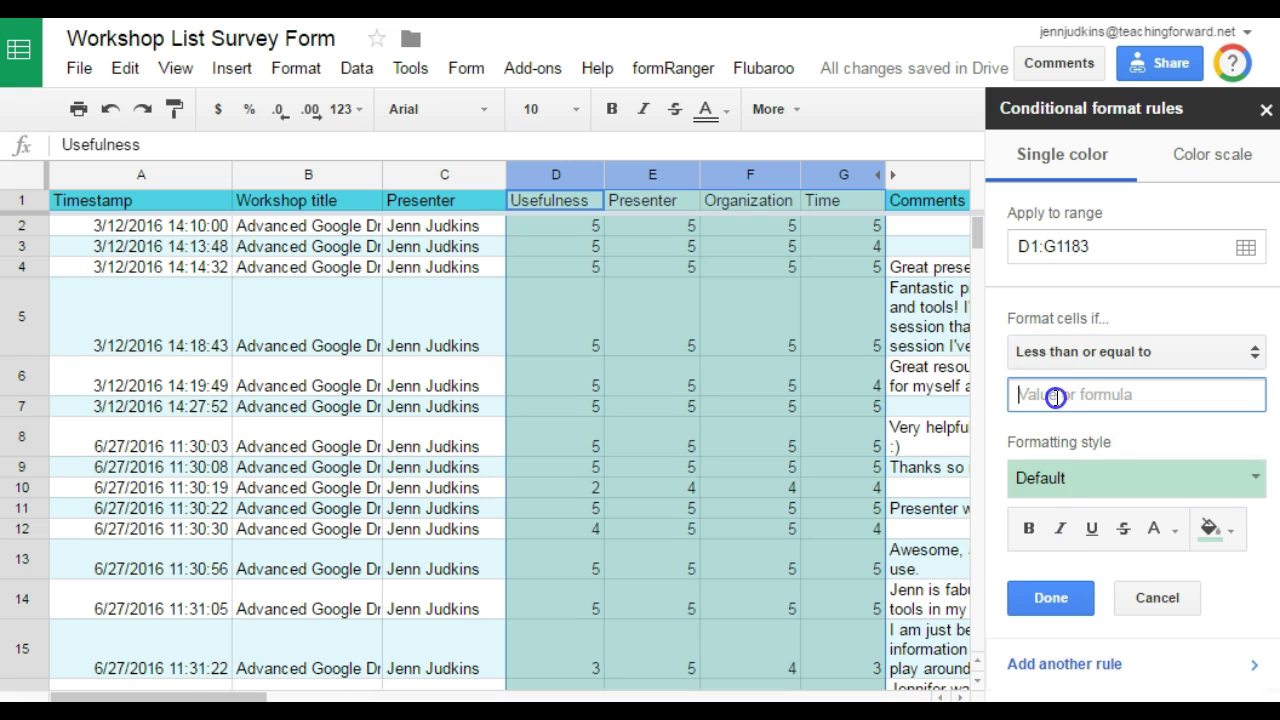
pyautogui.write('3')
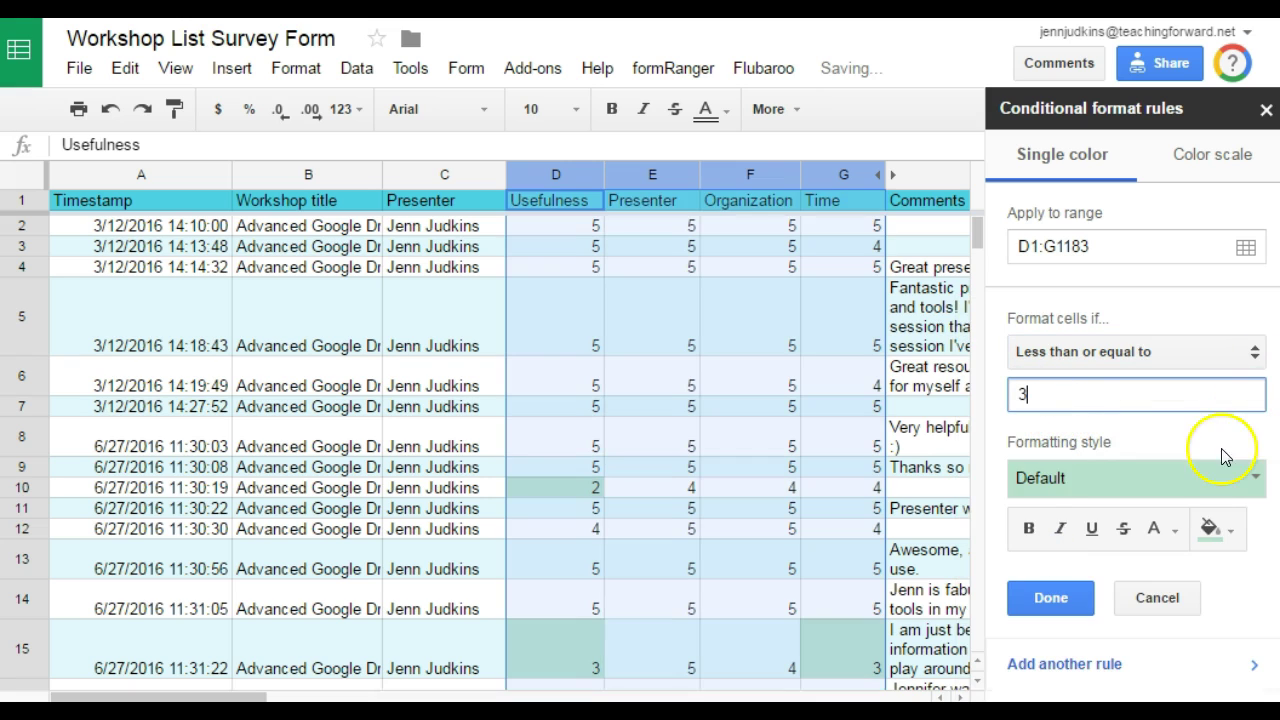
# Give the conditional rule the light red default style, save it, and check the low ratings down the sheet.
pyautogui.click(1200, 482)
pyautogui.click(1217, 530)
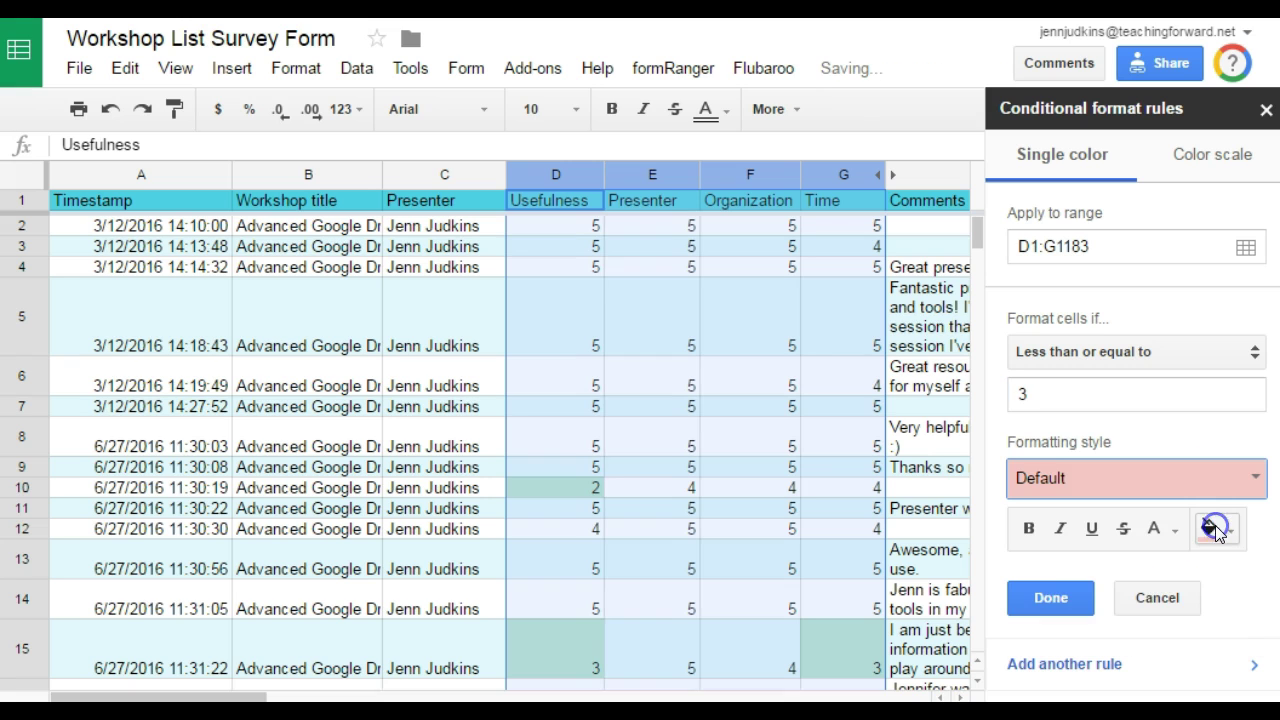
pyautogui.click(1052, 600)
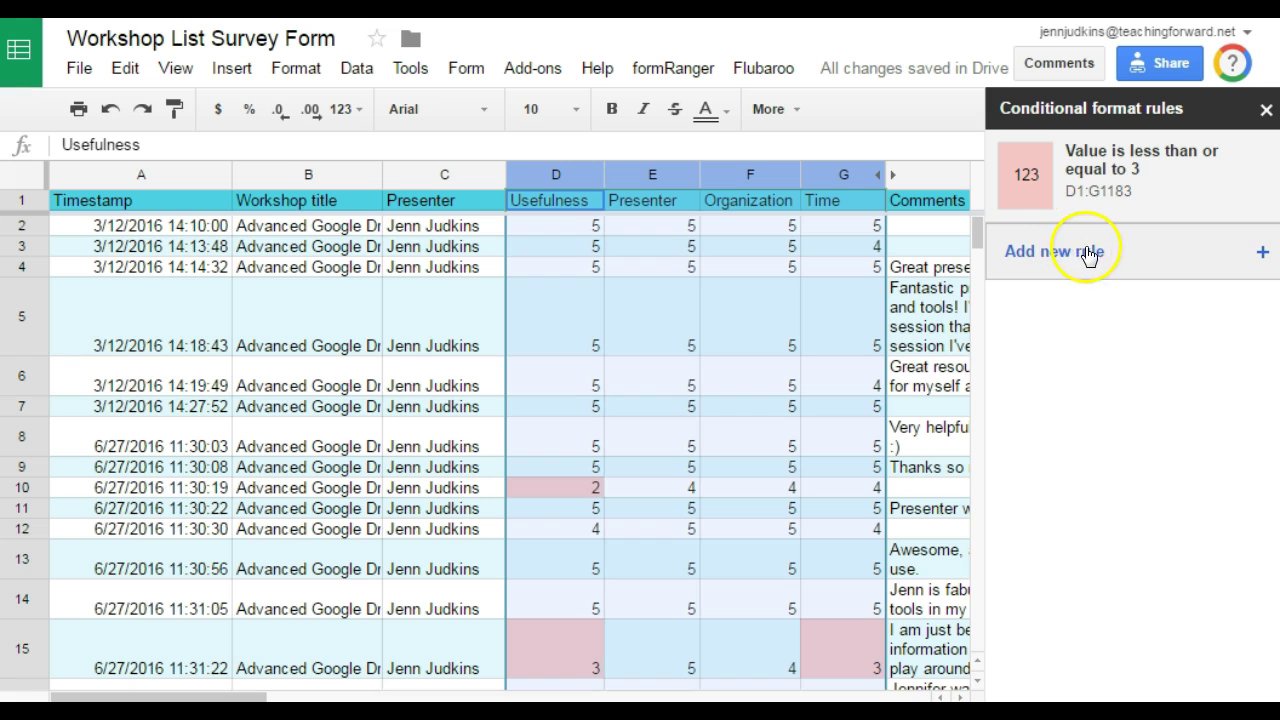
pyautogui.click(1266, 109)
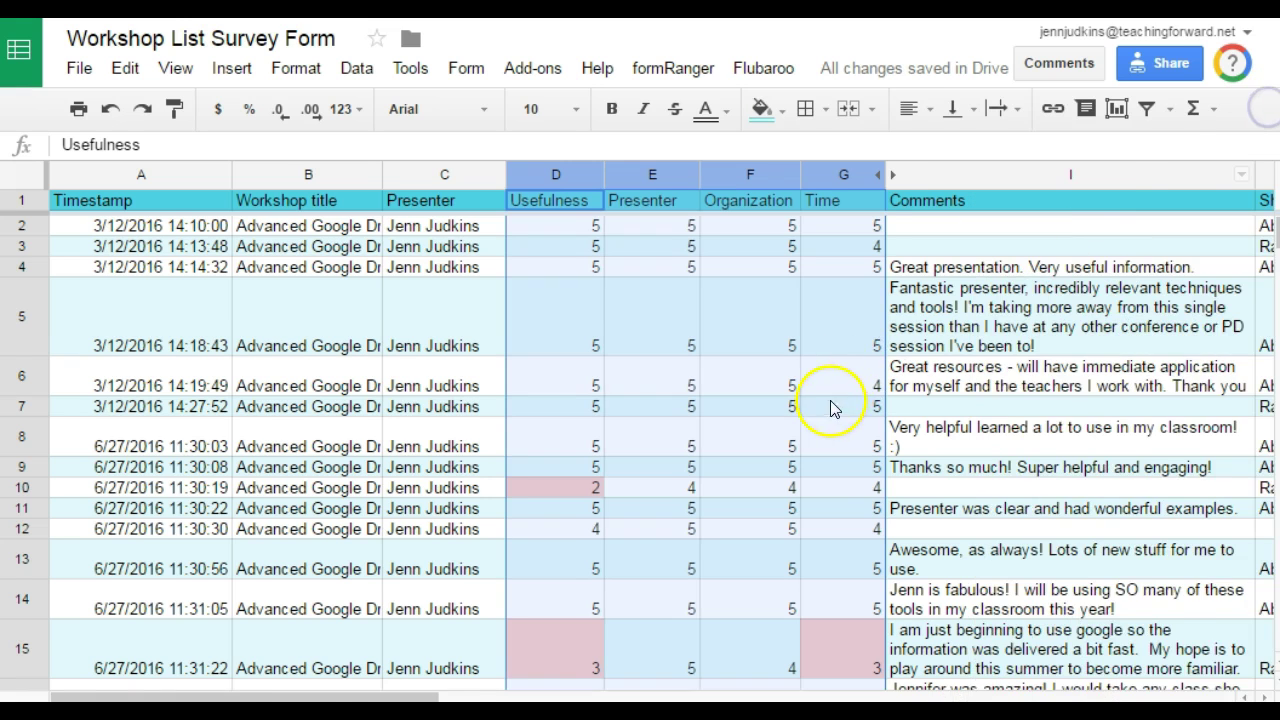
pyautogui.scroll(-5, 808, 415)
pyautogui.scroll(-8, 808, 415)
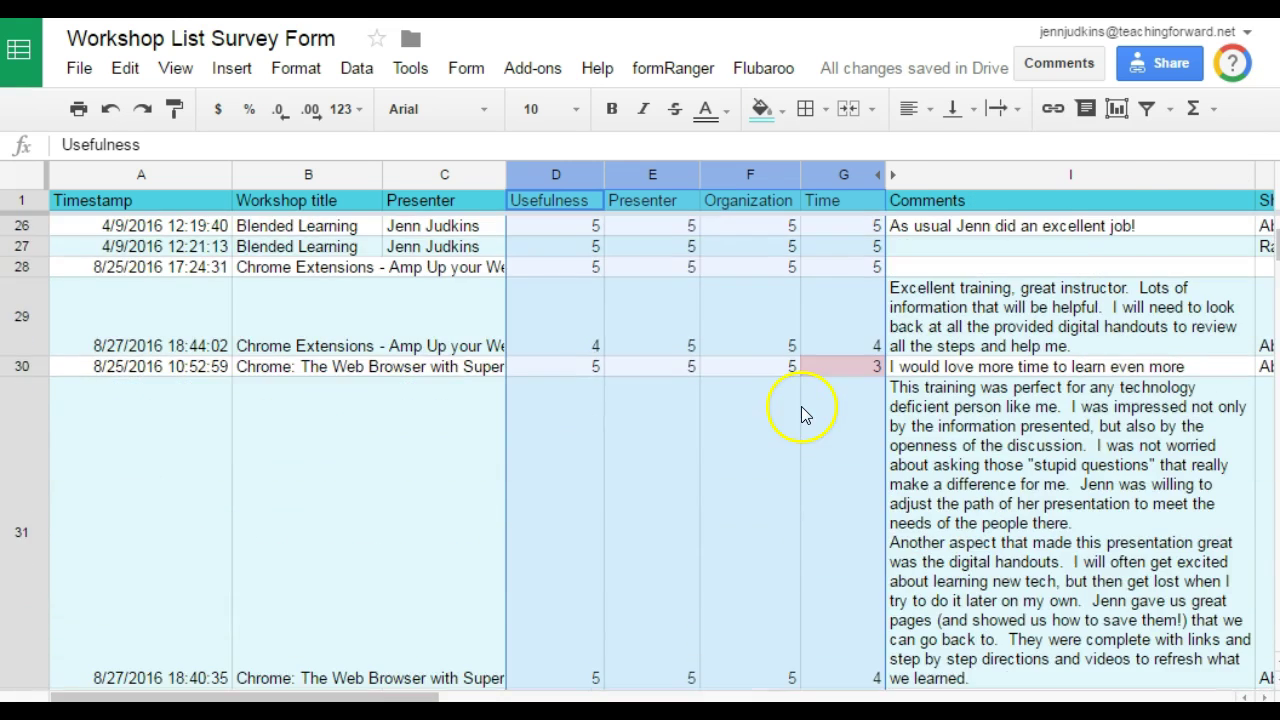
pyautogui.scroll(-10, 799, 407)
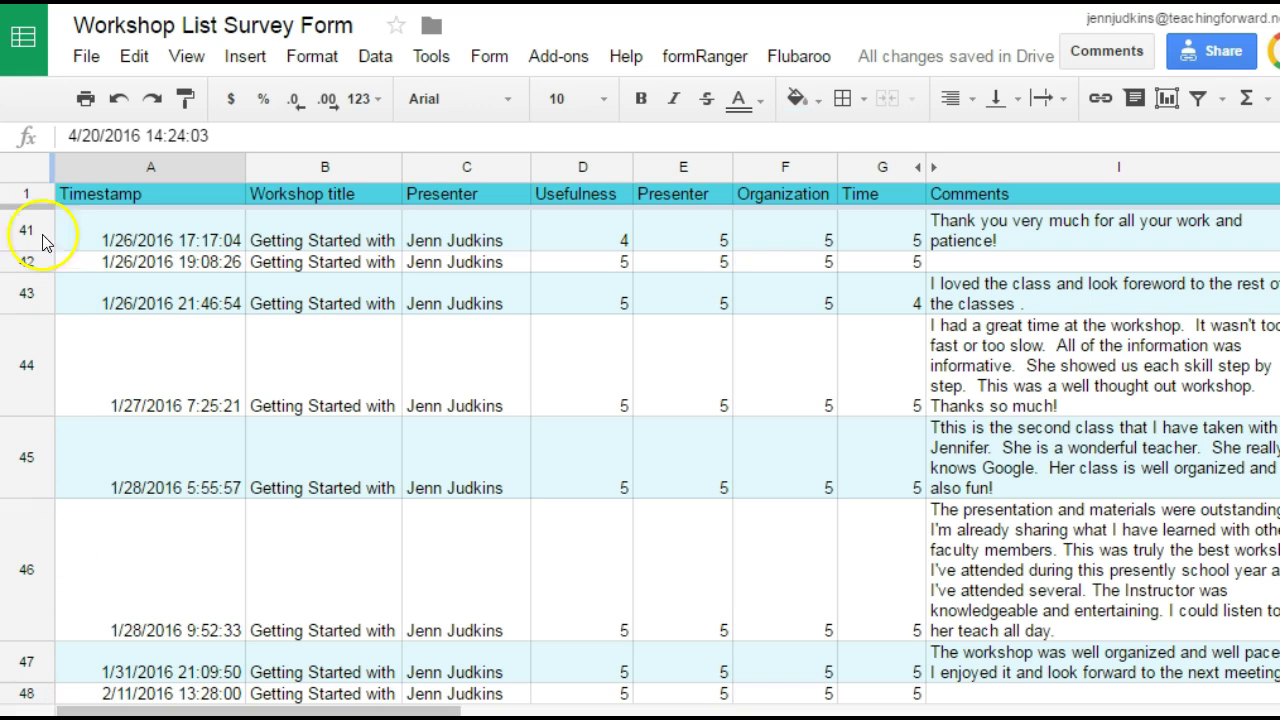
# Set up a range sort of the whole sheet, treating the first row as a header and sorting by Workshop title A → Z.
pyautogui.click(33, 168)
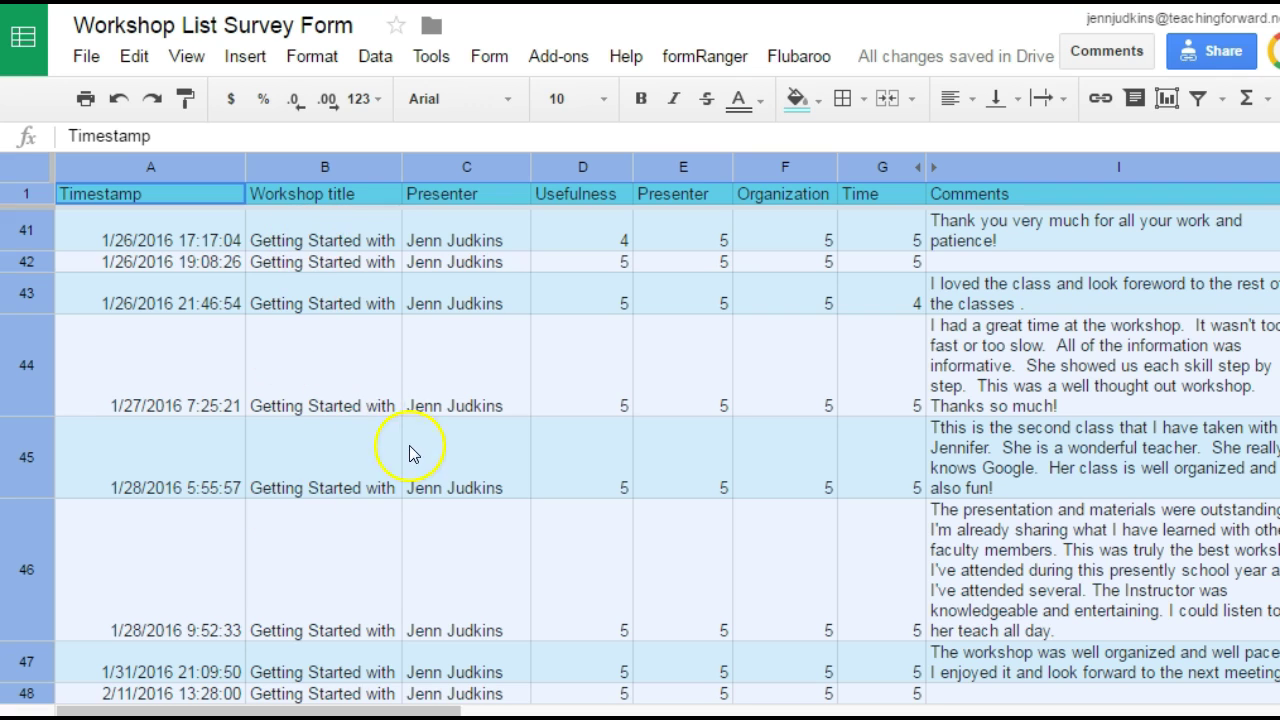
pyautogui.click(374, 58)
pyautogui.click(441, 268)
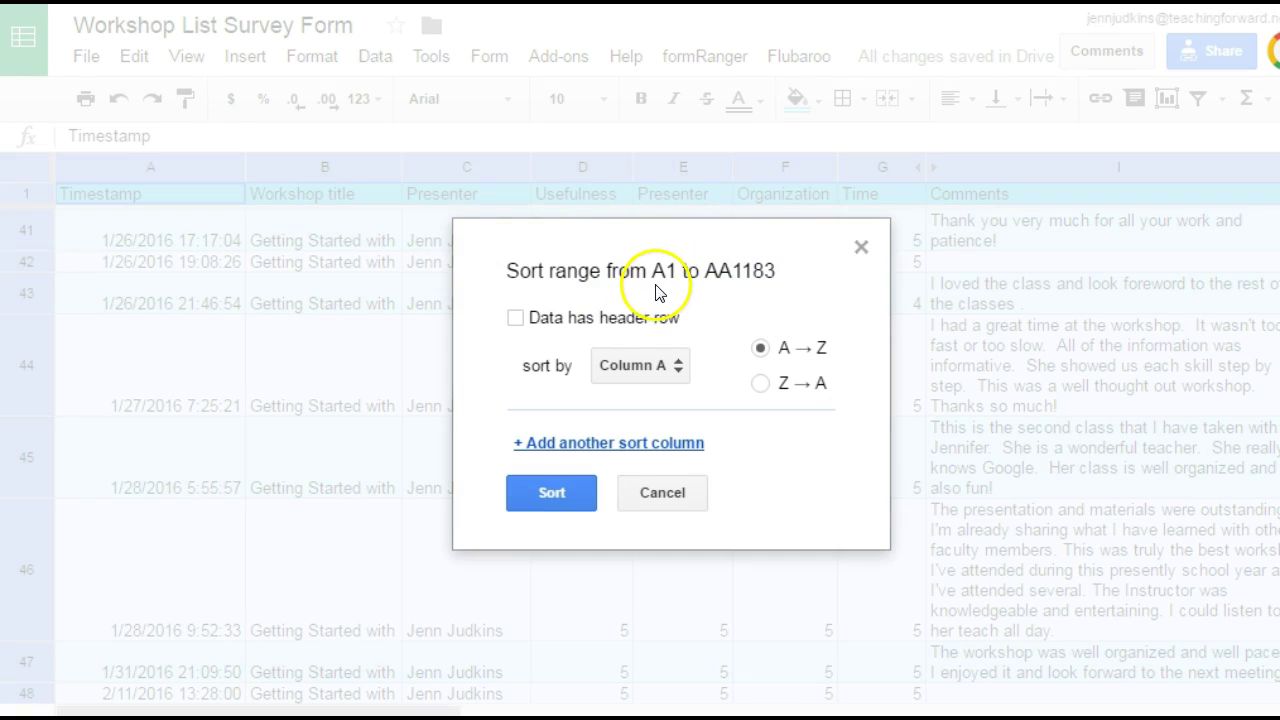
pyautogui.click(515, 317)
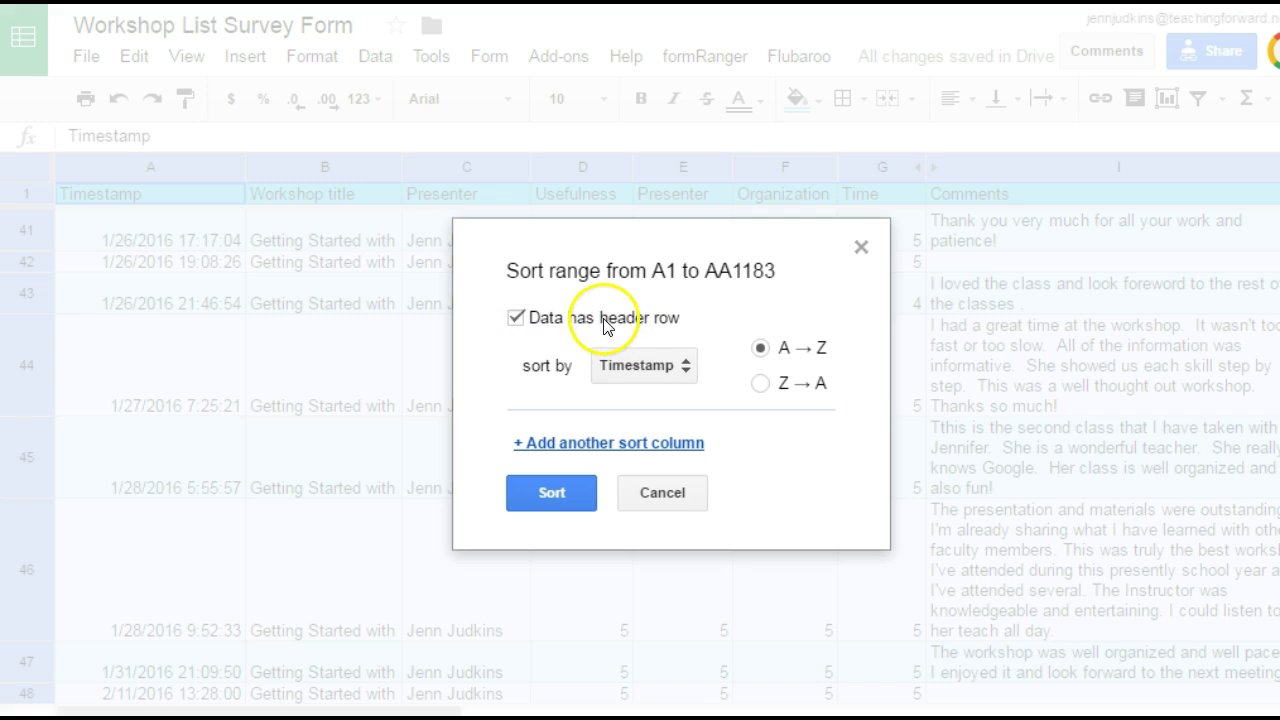
pyautogui.click(658, 370)
pyautogui.click(660, 399)
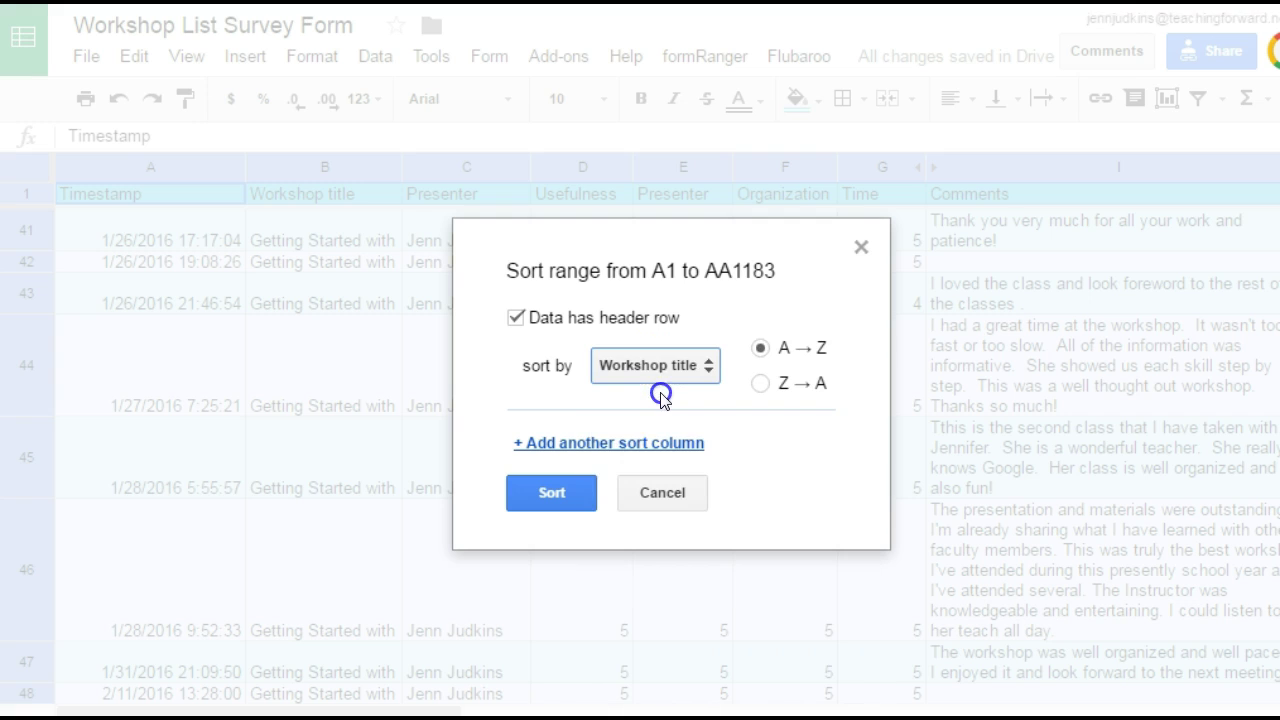
# Add Timestamp A → Z as the second sort column, apply the sort, and check the row order by workshop and date.
pyautogui.click(616, 444)
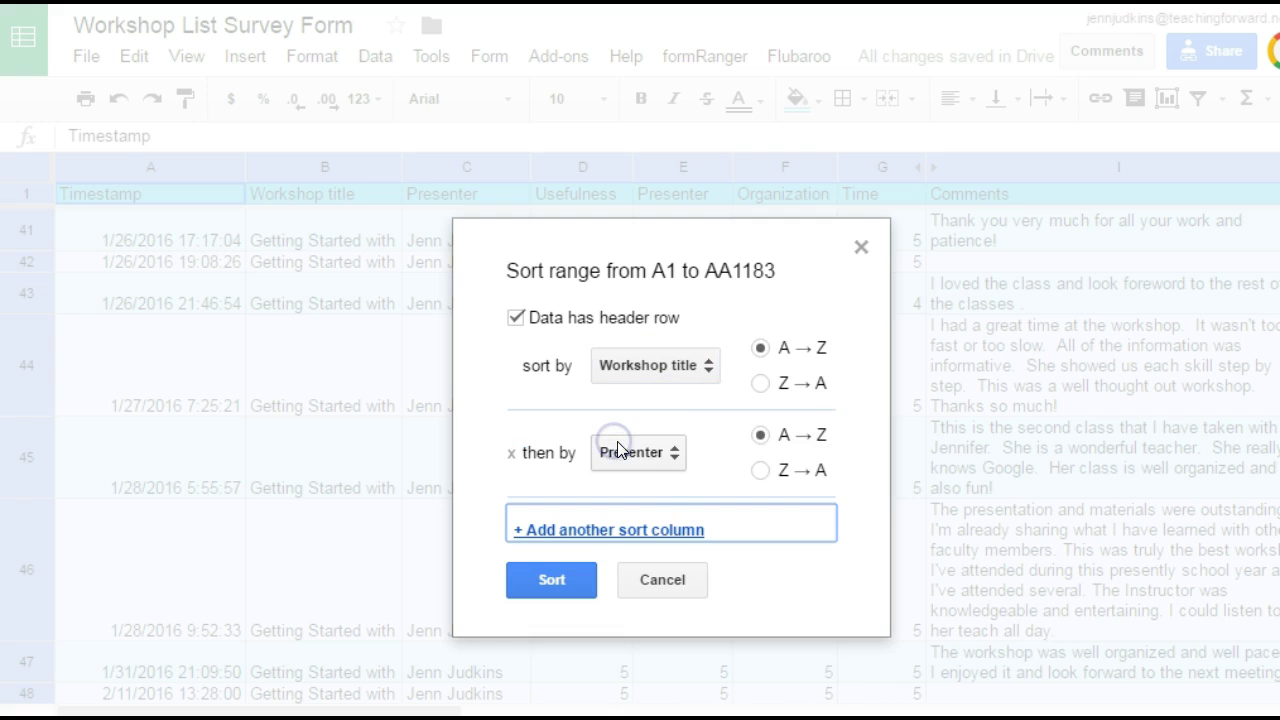
pyautogui.click(662, 455)
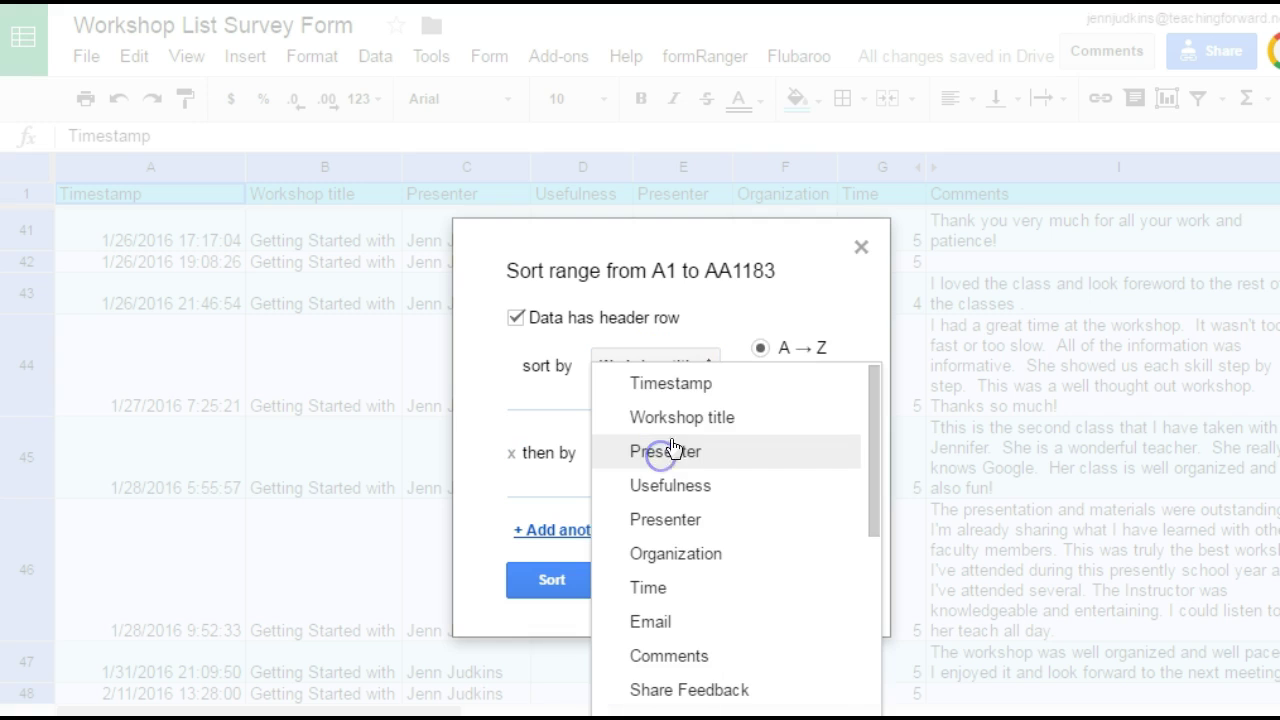
pyautogui.click(694, 390)
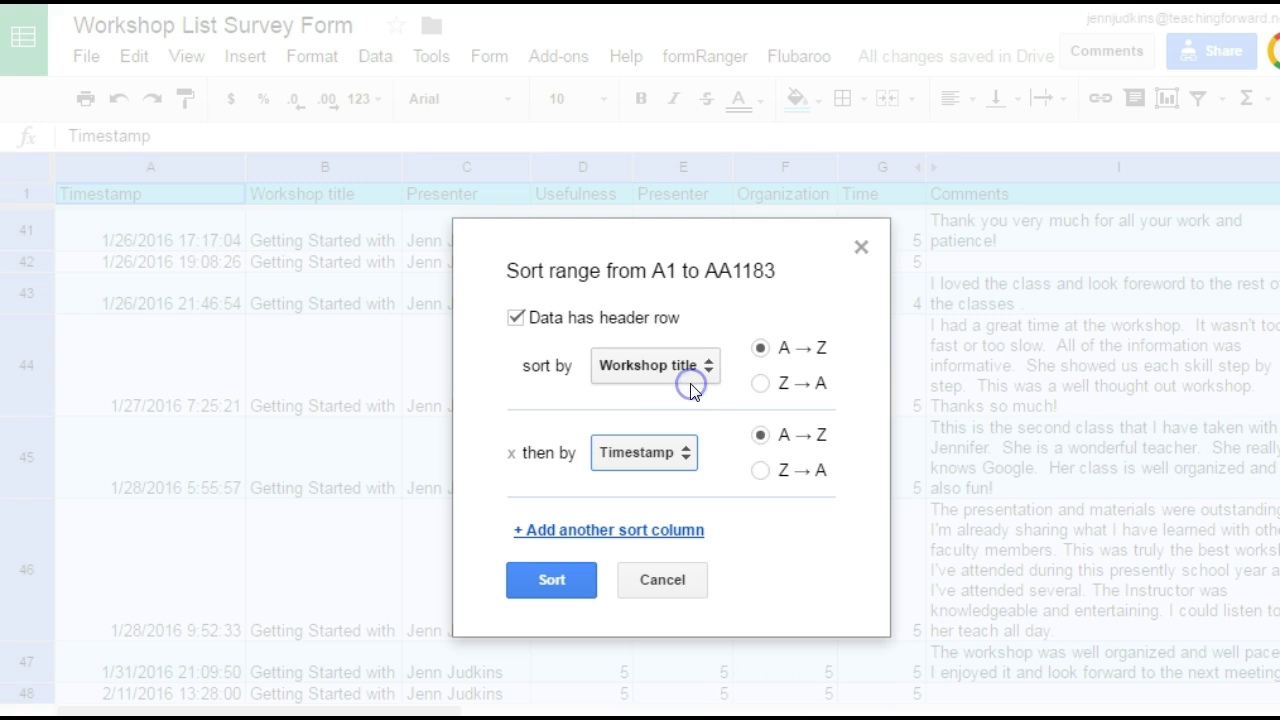
pyautogui.click(553, 580)
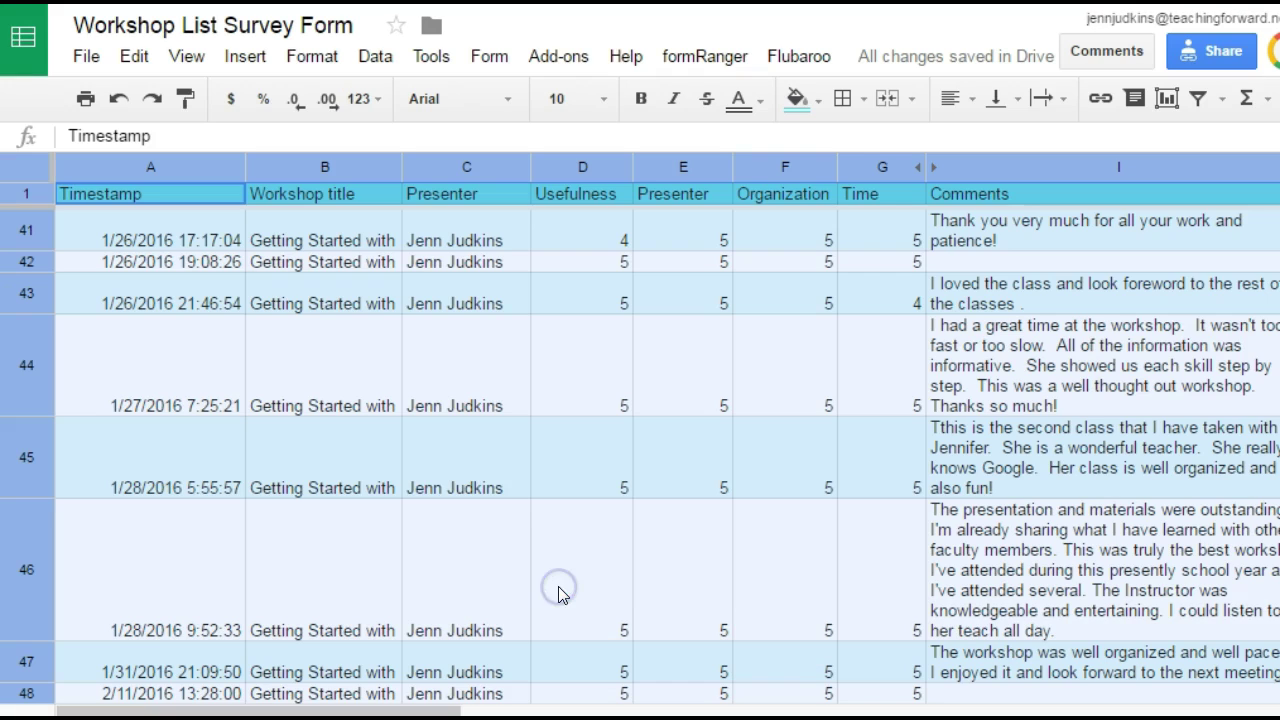
pyautogui.scroll(-7, 305, 300)
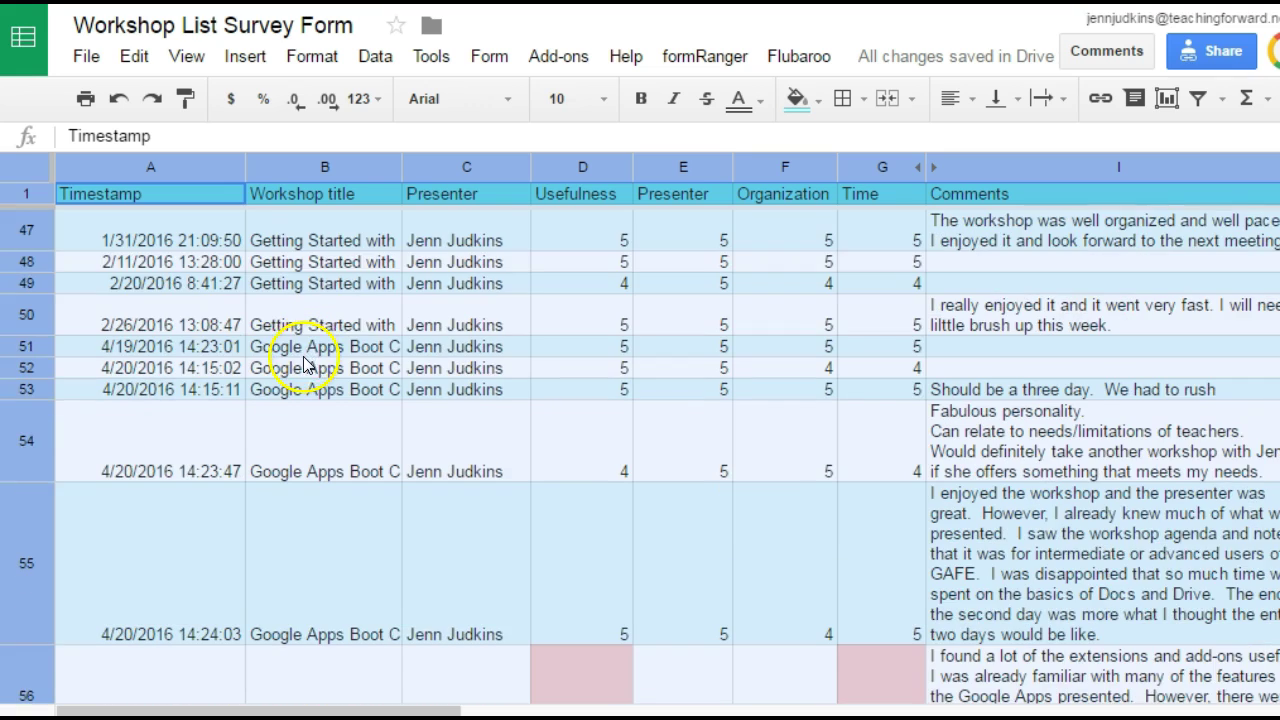
pyautogui.scroll(7, 300, 375)
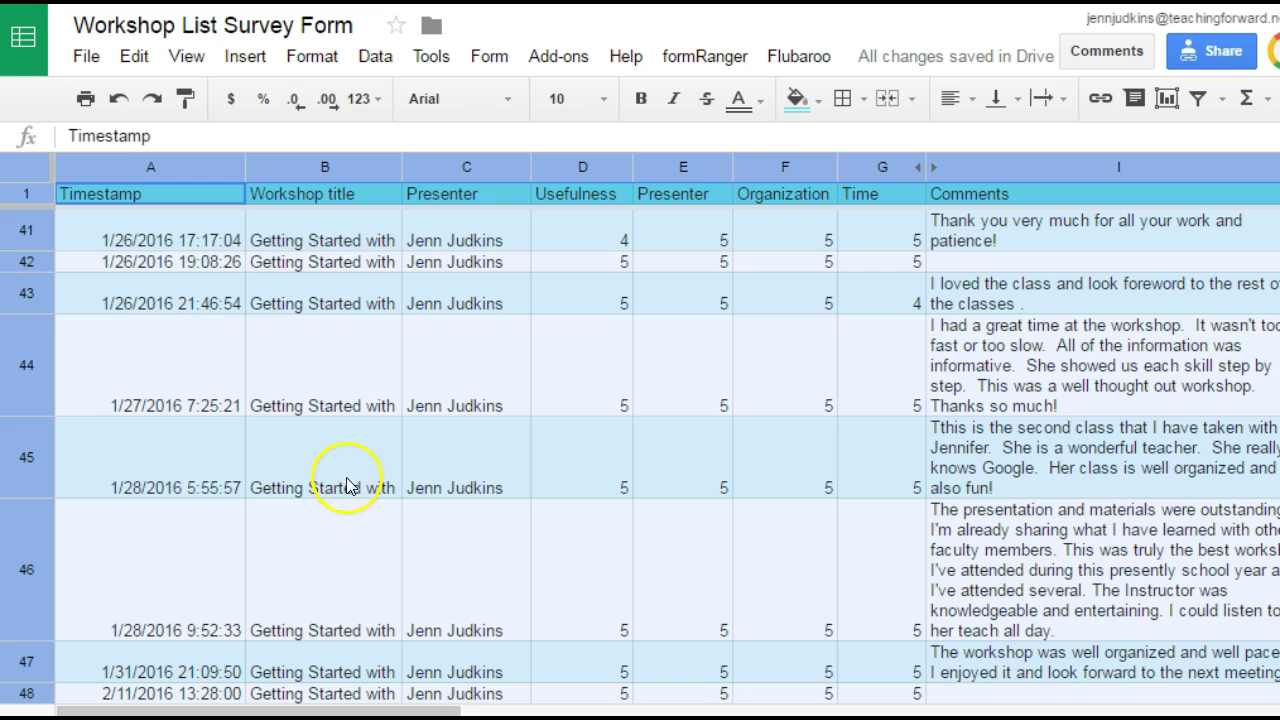
pyautogui.scroll(2, 190, 288)
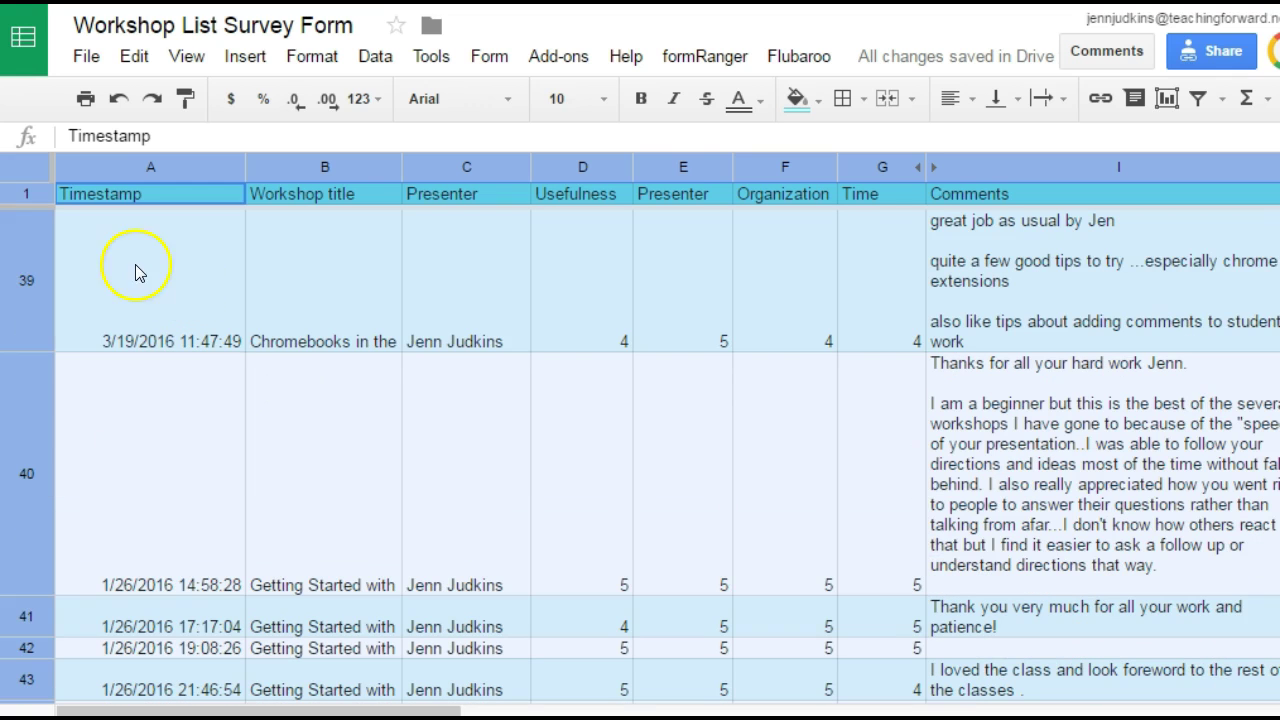
pyautogui.scroll(3, 140, 437)
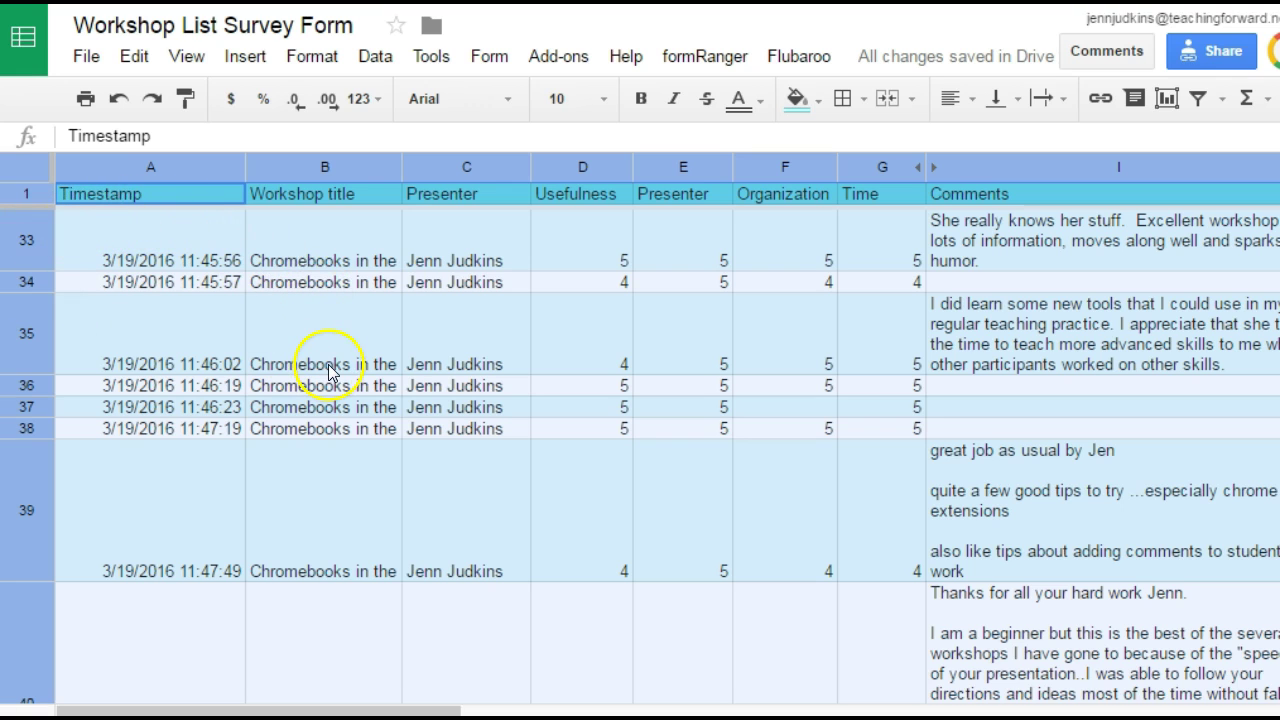
# Turn on a filter for the survey data's header row.
pyautogui.scroll(-5, 418, 205)
pyautogui.click(206, 509)
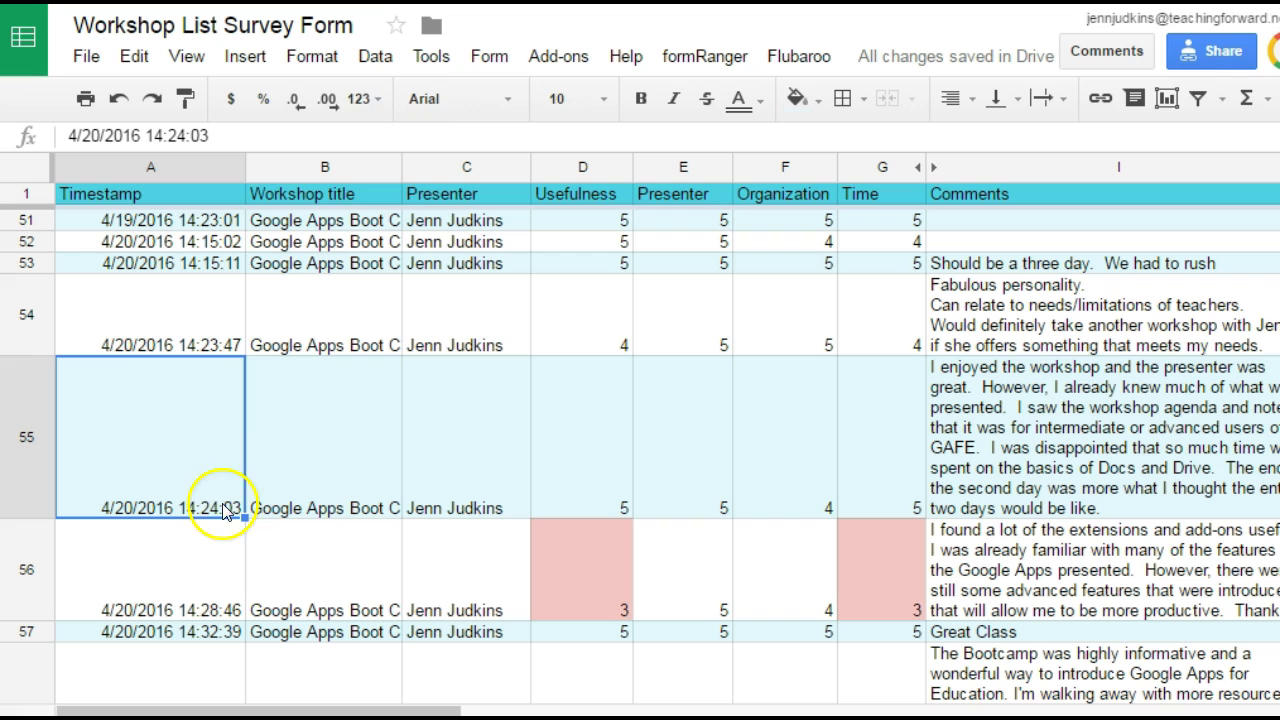
pyautogui.click(372, 58)
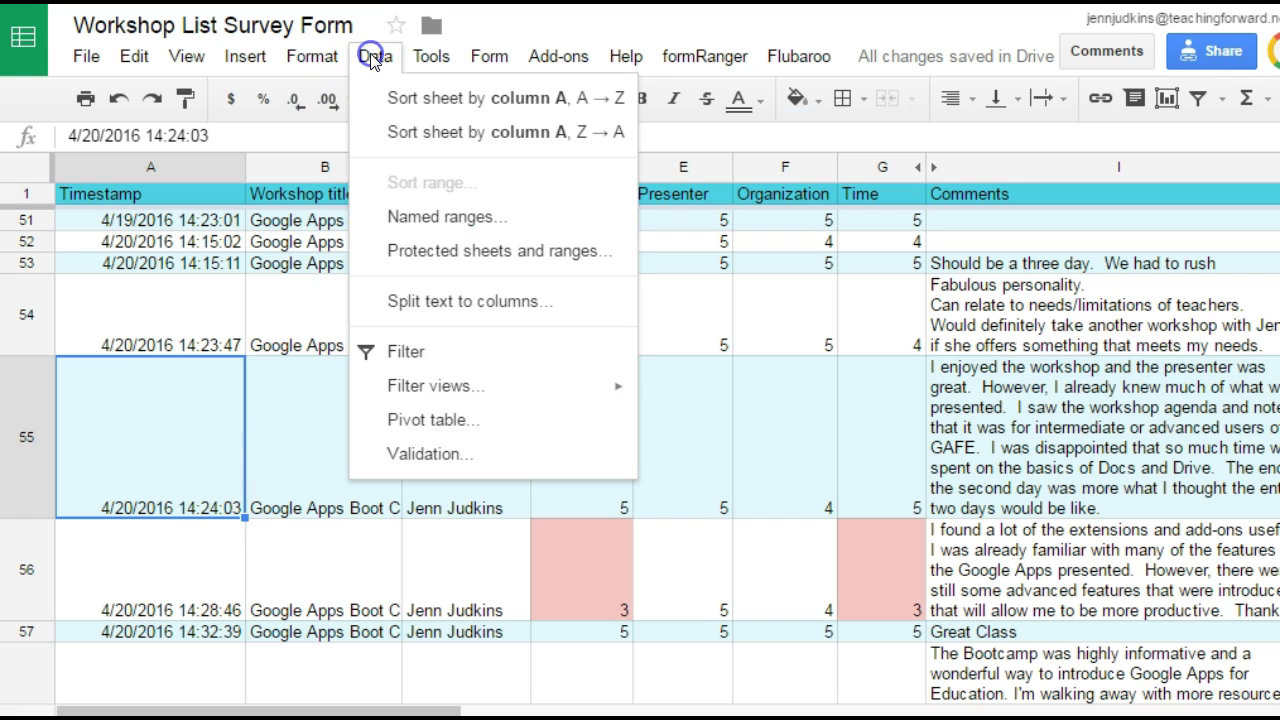
pyautogui.click(414, 362)
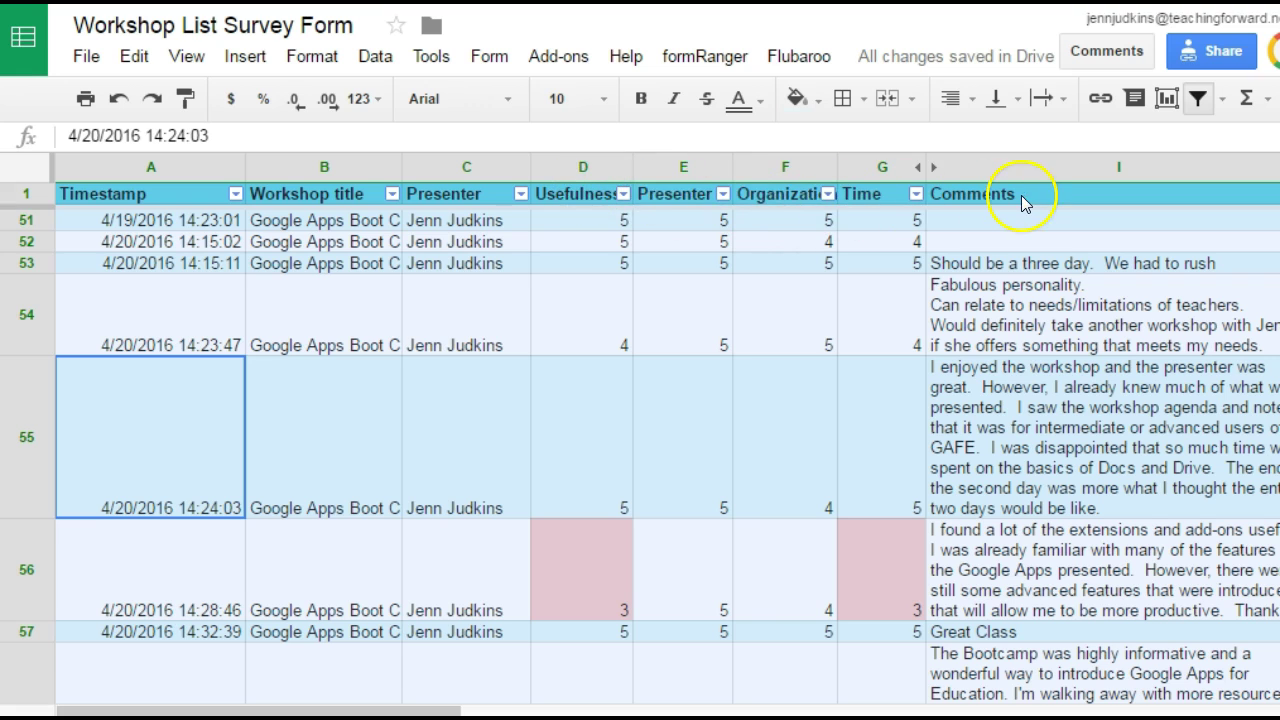
# Filter the Workshop title column by values to only Google Apps Boot Camp.
pyautogui.click(392, 194)
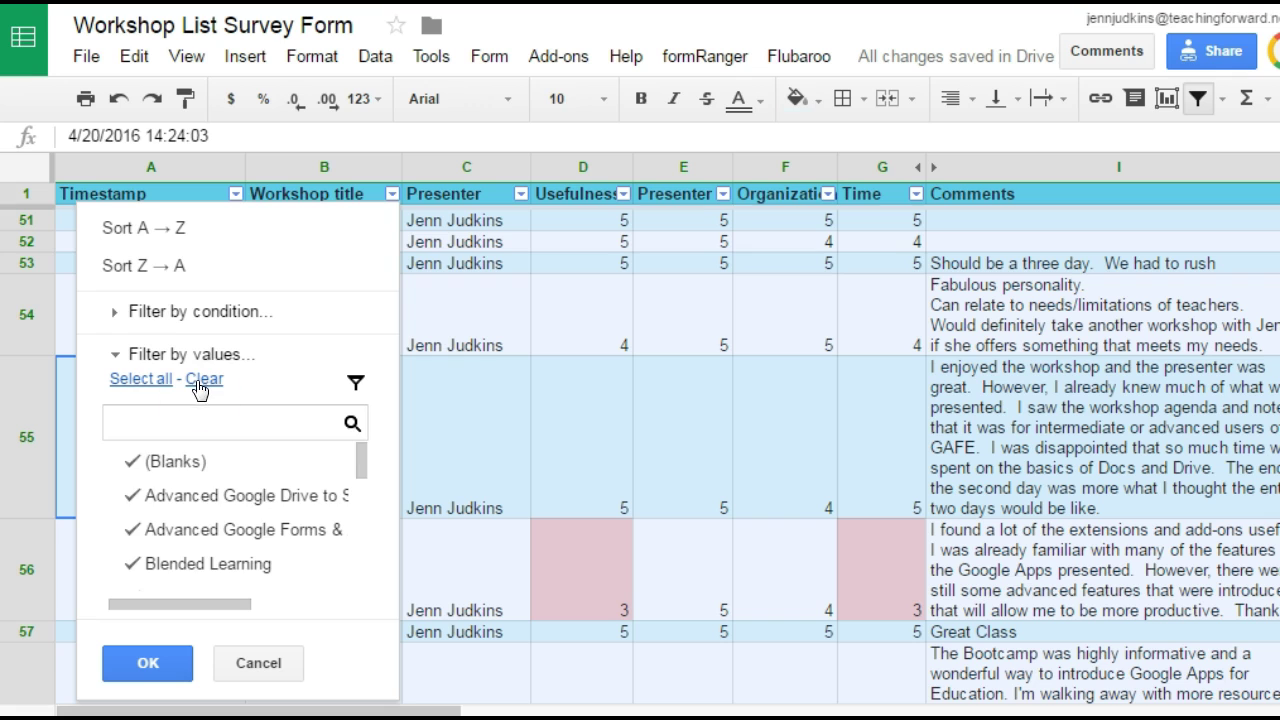
pyautogui.scroll(-5, 209, 491)
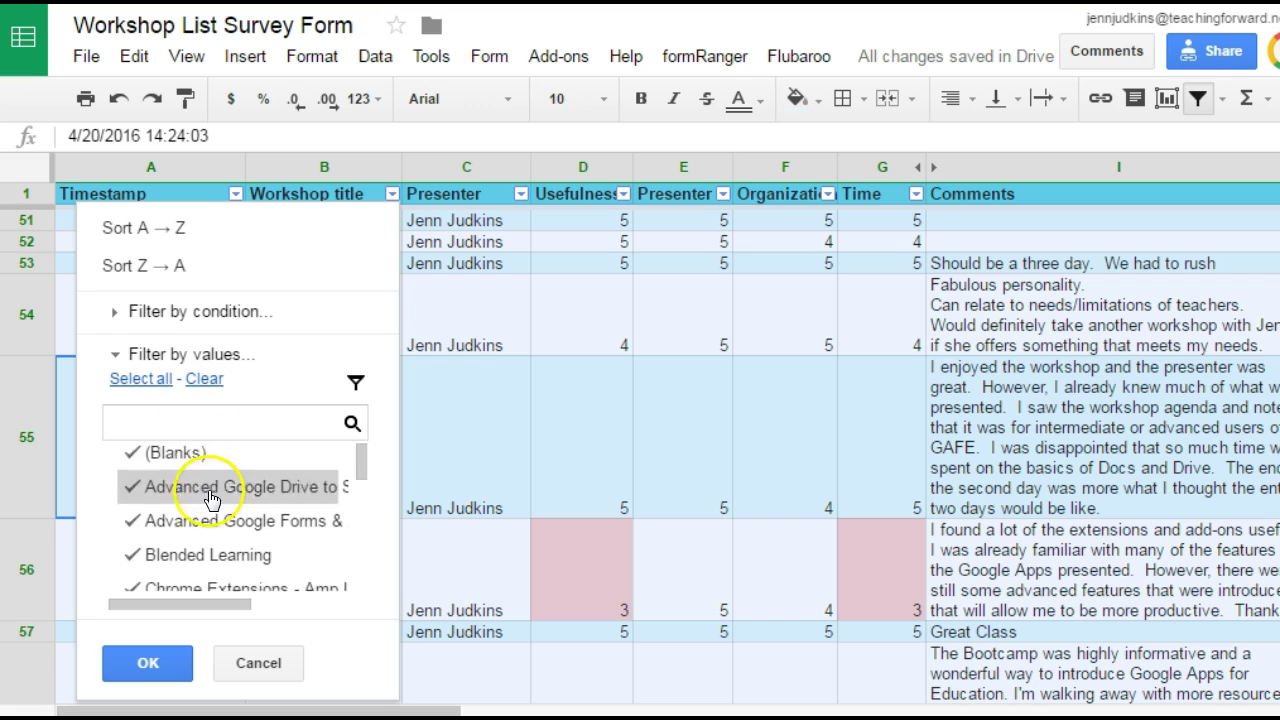
pyautogui.click(204, 379)
pyautogui.scroll(3, 176, 487)
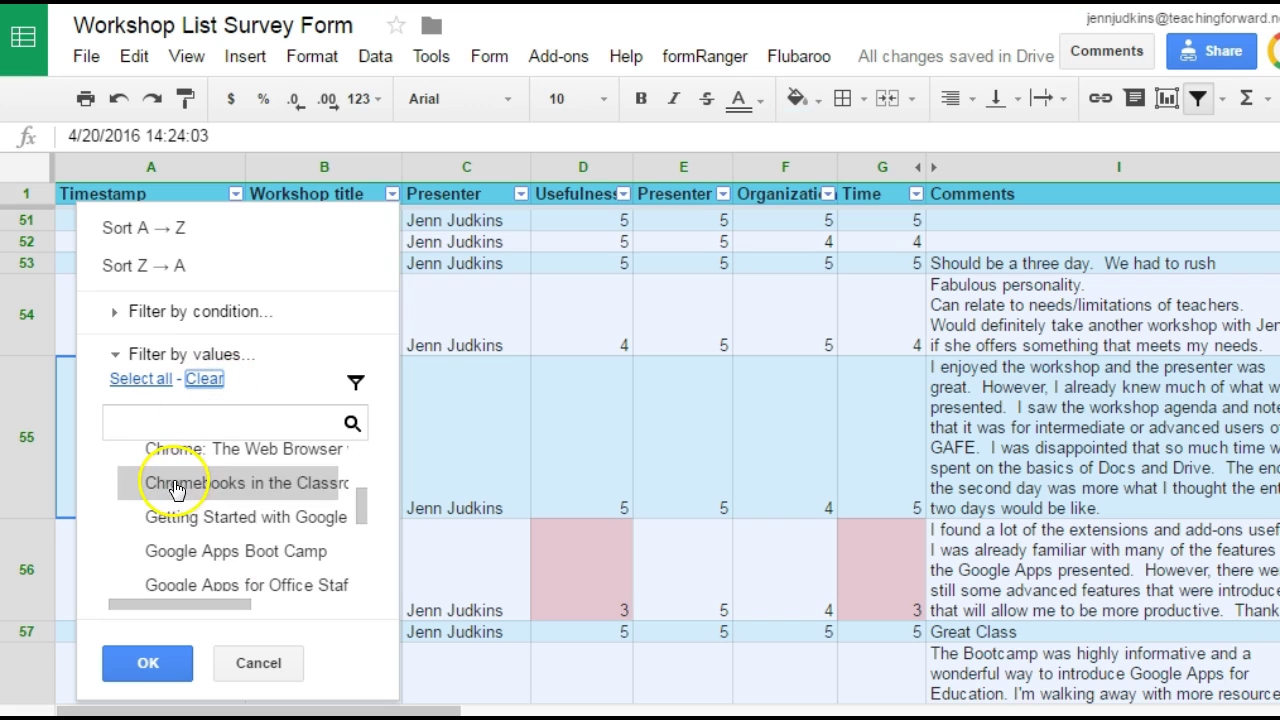
pyautogui.click(147, 557)
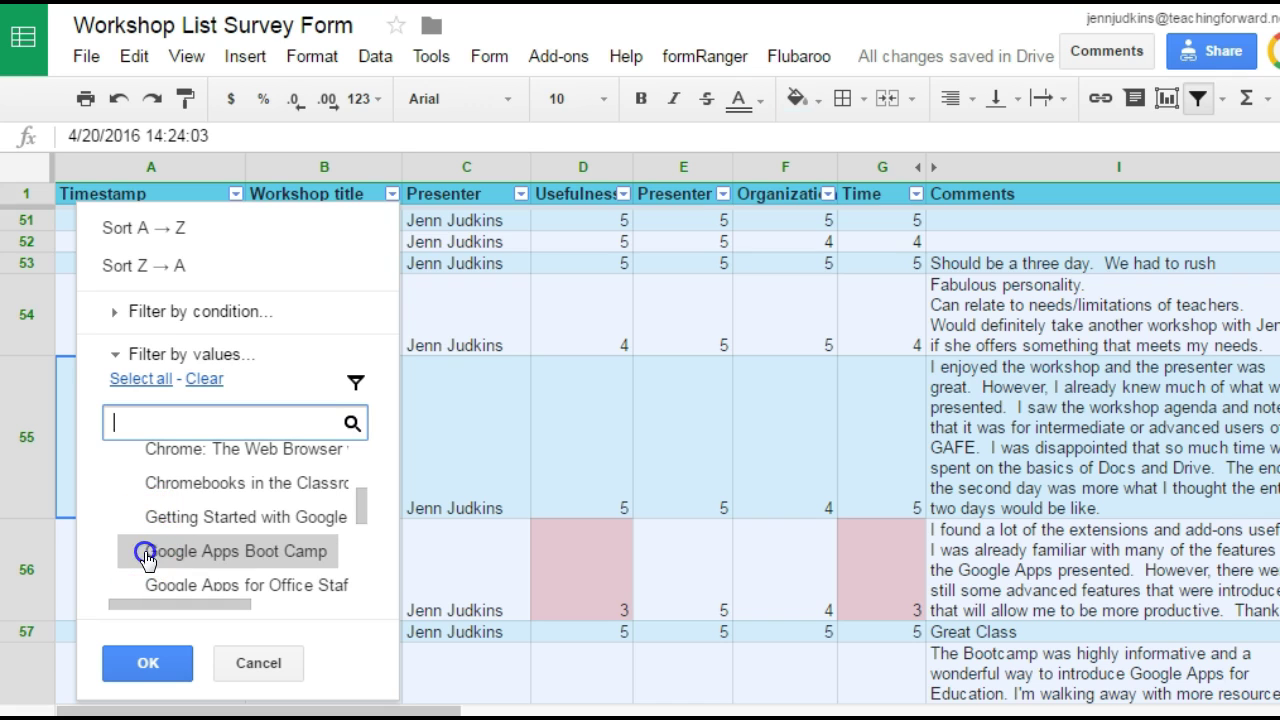
pyautogui.click(160, 665)
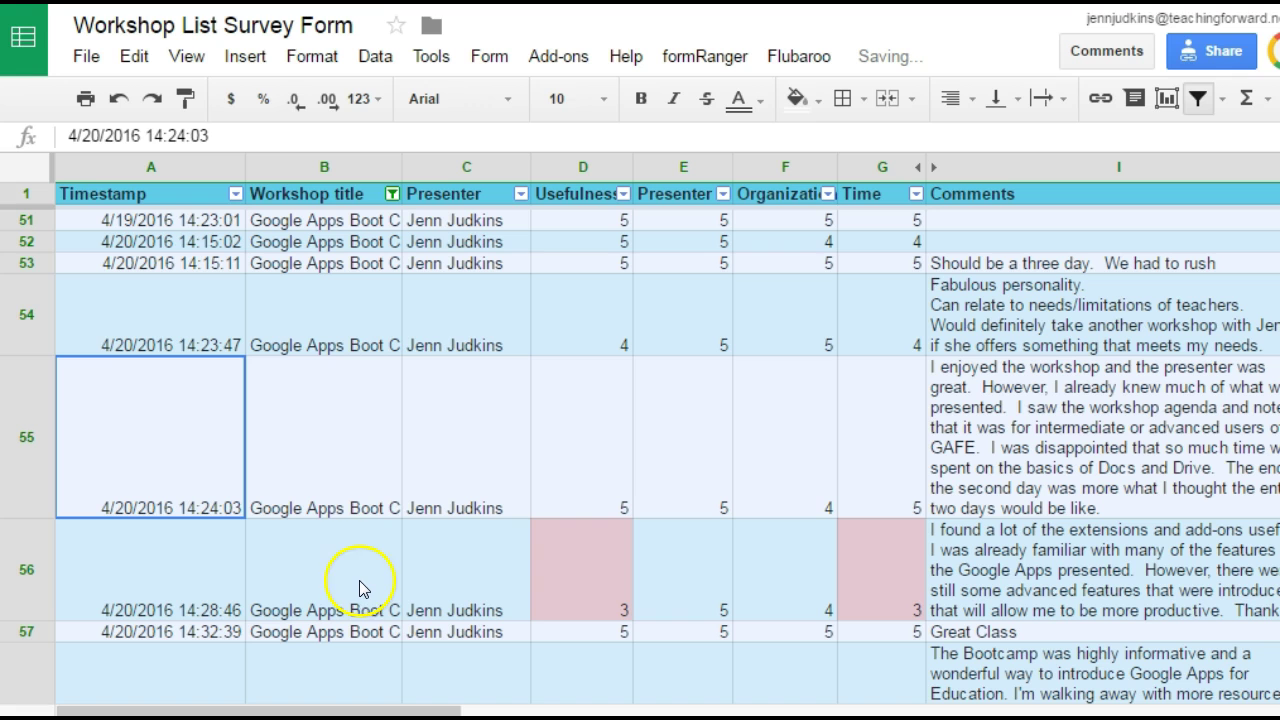
# Look through the filtered Google Apps Boot Camp responses down to the end of the list.
pyautogui.scroll(-3, 343, 434)
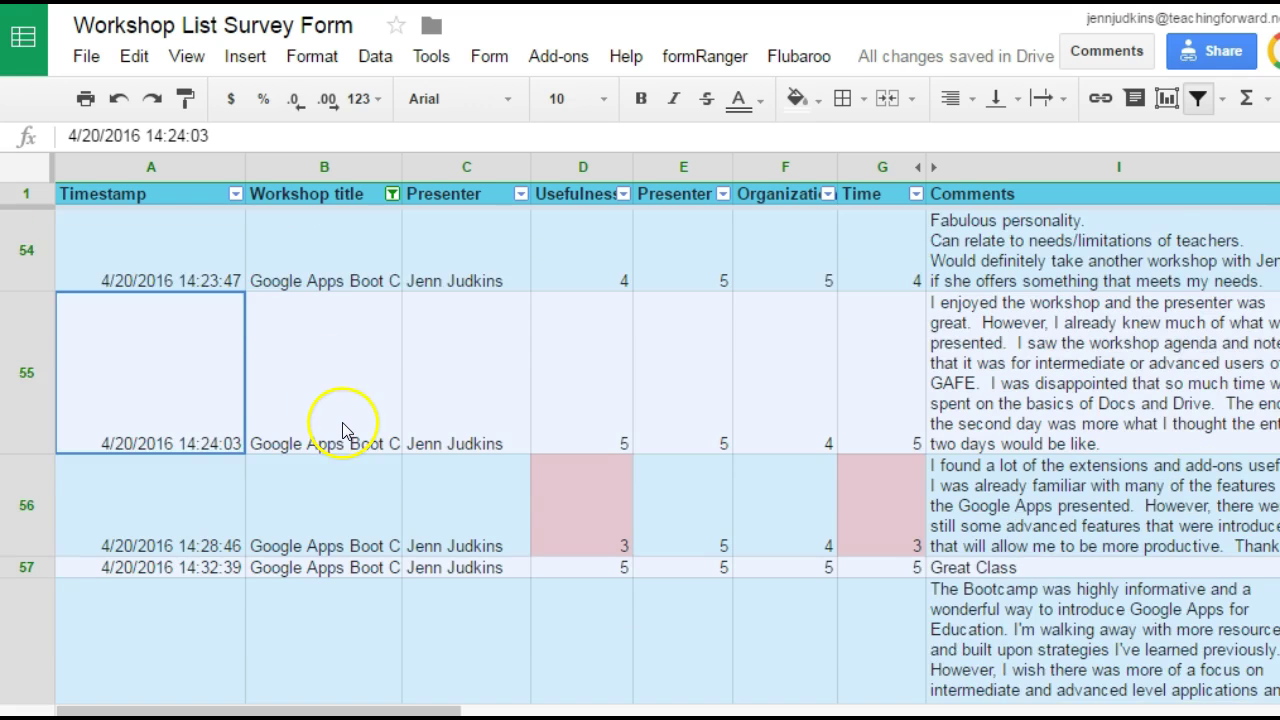
pyautogui.scroll(-1, 343, 434)
pyautogui.scroll(-7, 345, 435)
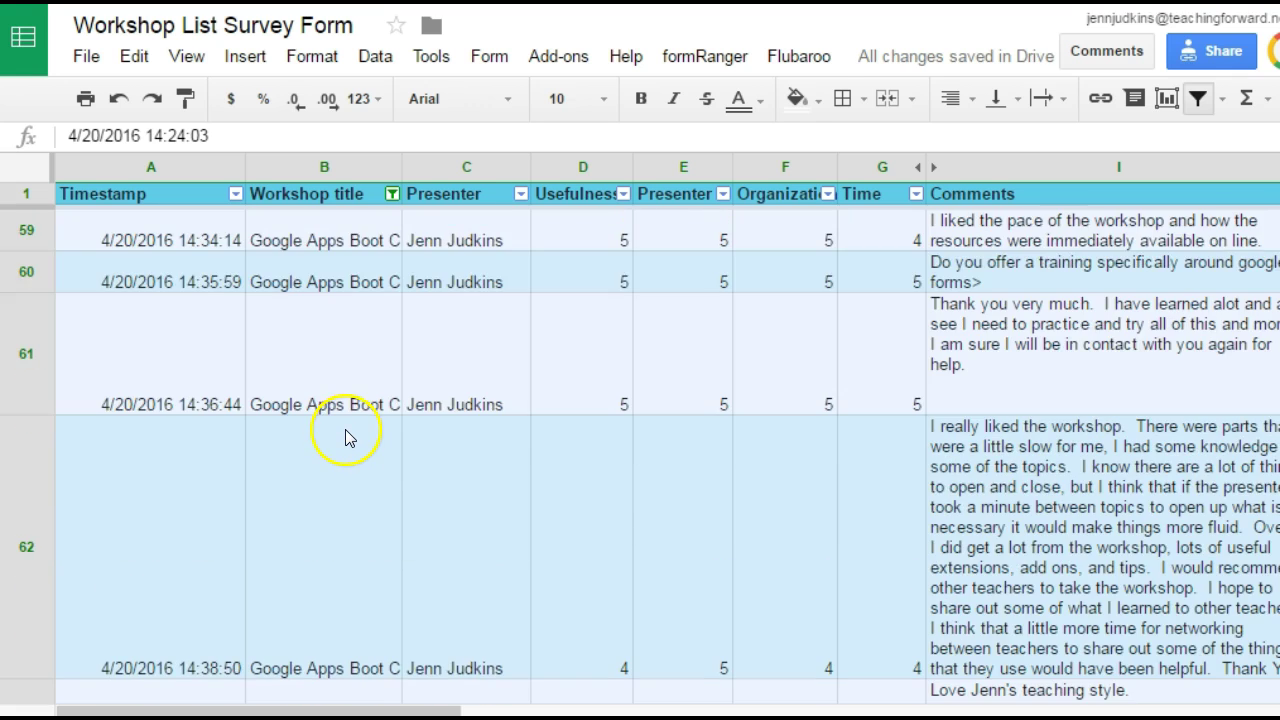
pyautogui.scroll(-10, 342, 445)
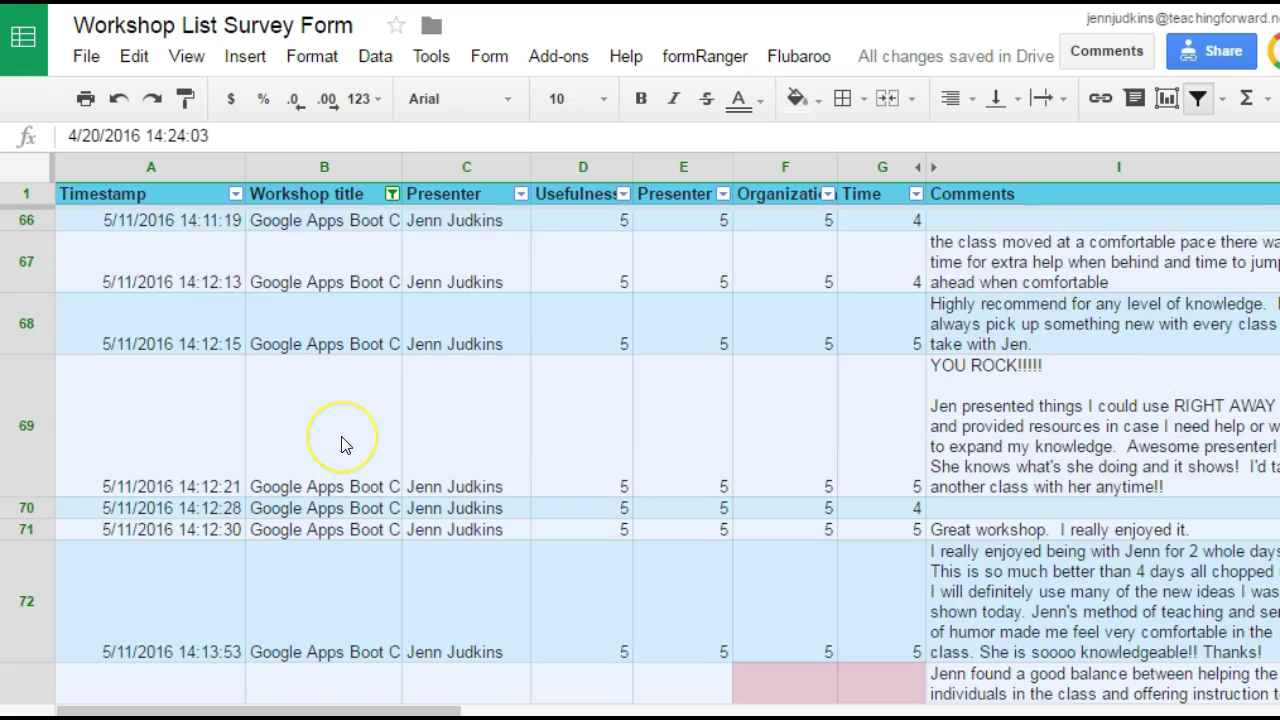
pyautogui.scroll(-12, 340, 445)
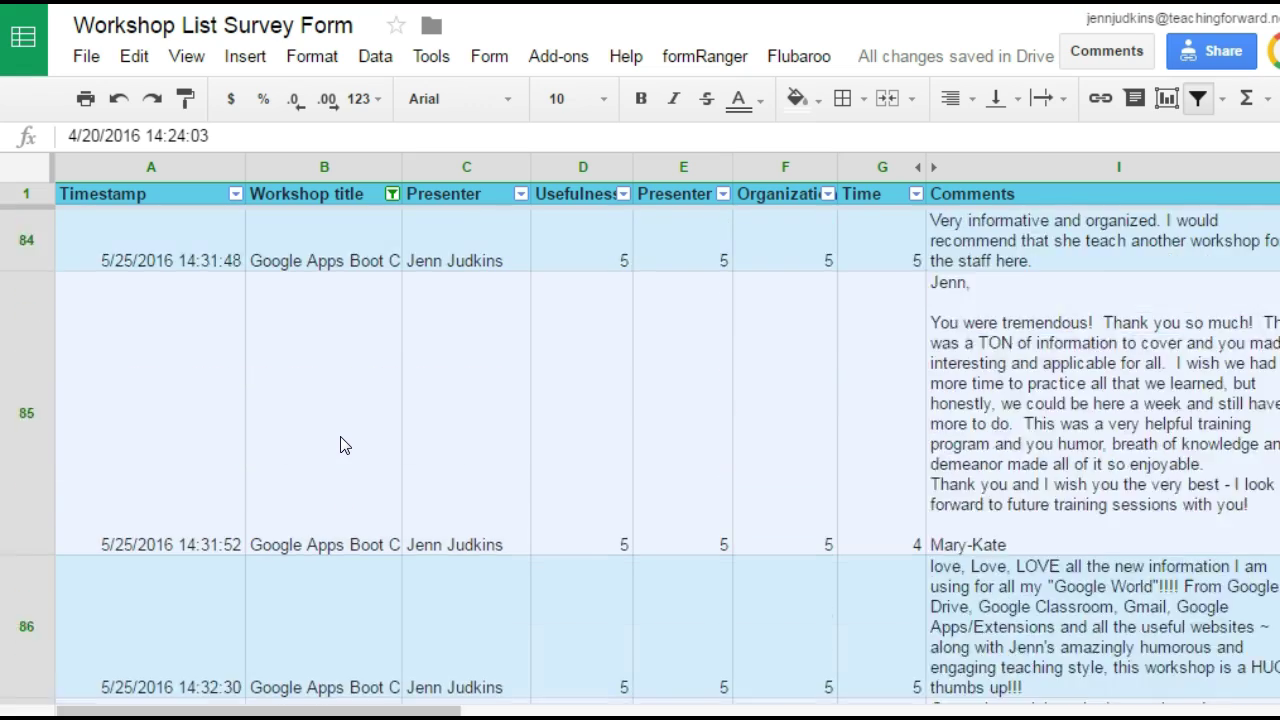
pyautogui.scroll(-18, 336, 447)
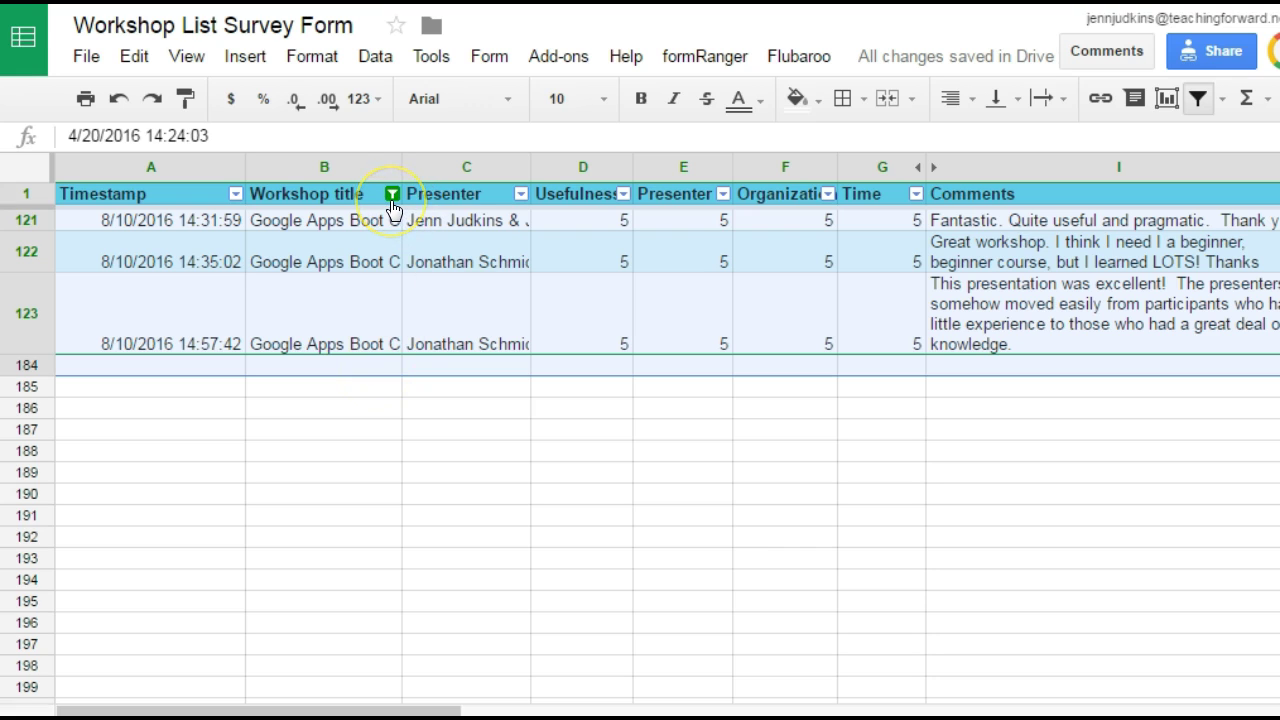
# Reselect all values in the Workshop title filter to bring back the responses for every workshop.
pyautogui.click(375, 57)
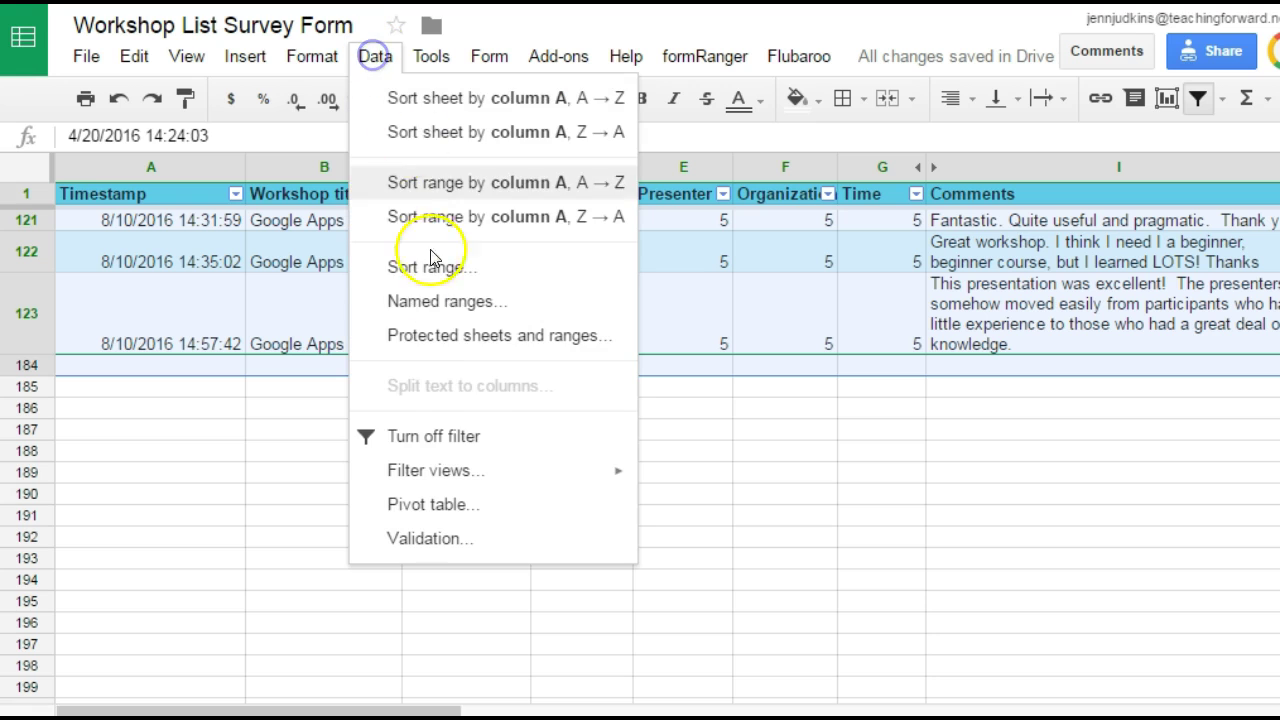
pyautogui.click(284, 410)
pyautogui.click(393, 194)
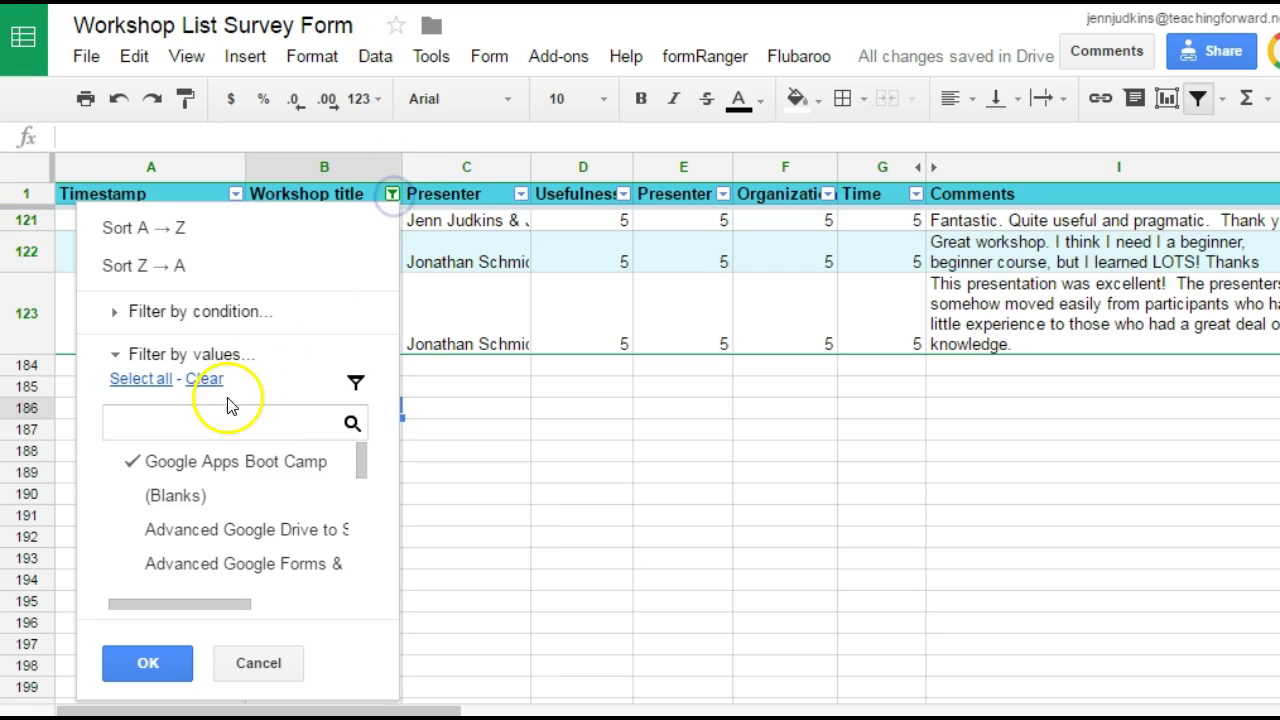
pyautogui.click(135, 379)
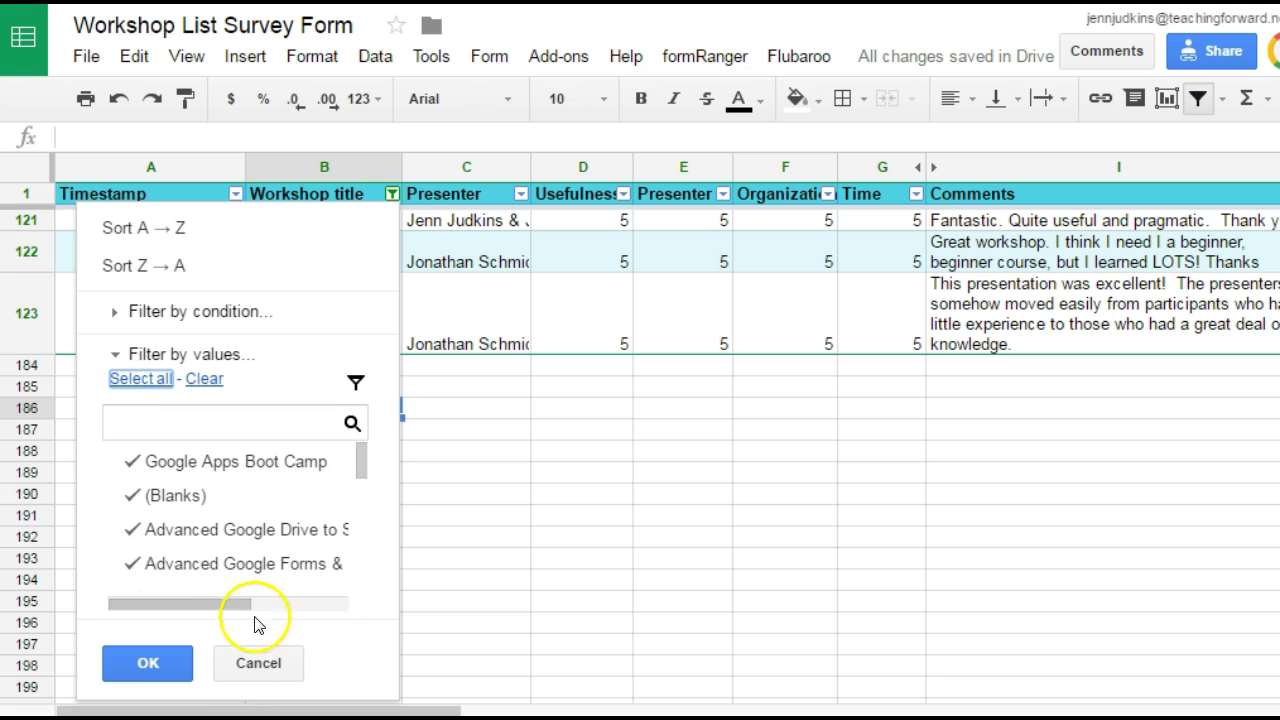
pyautogui.click(163, 663)
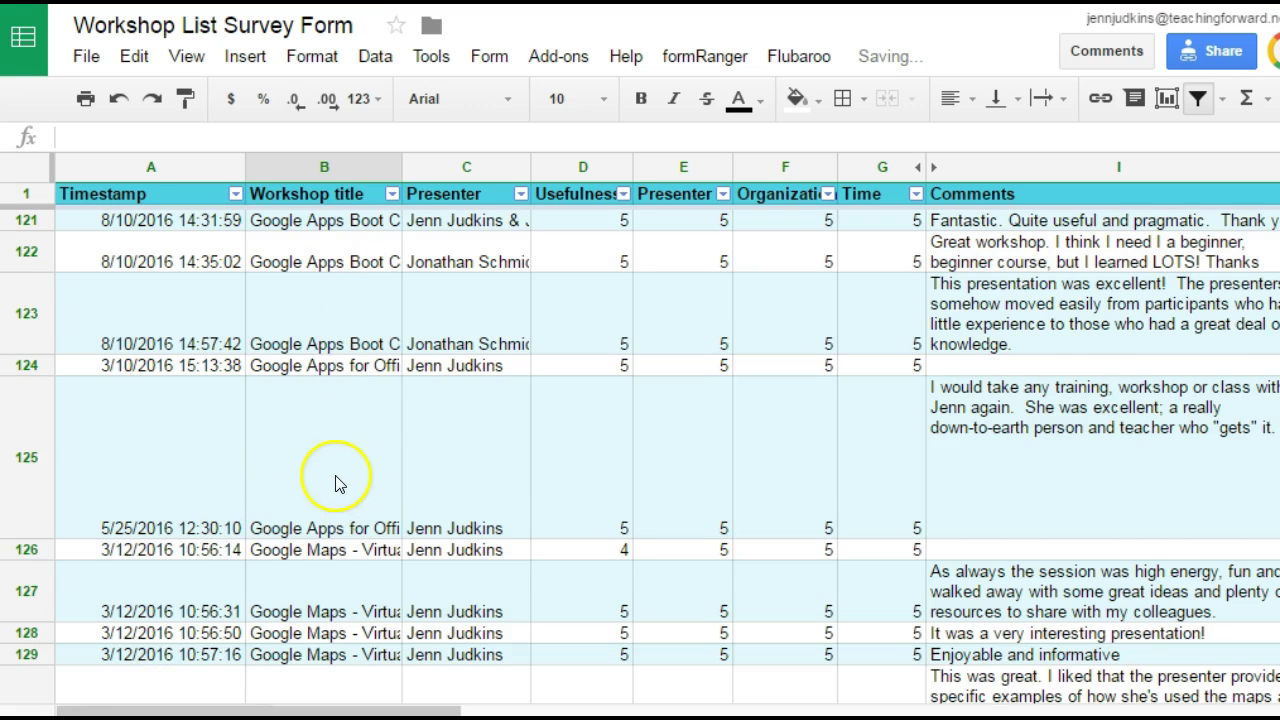
pyautogui.scroll(3, 343, 409)
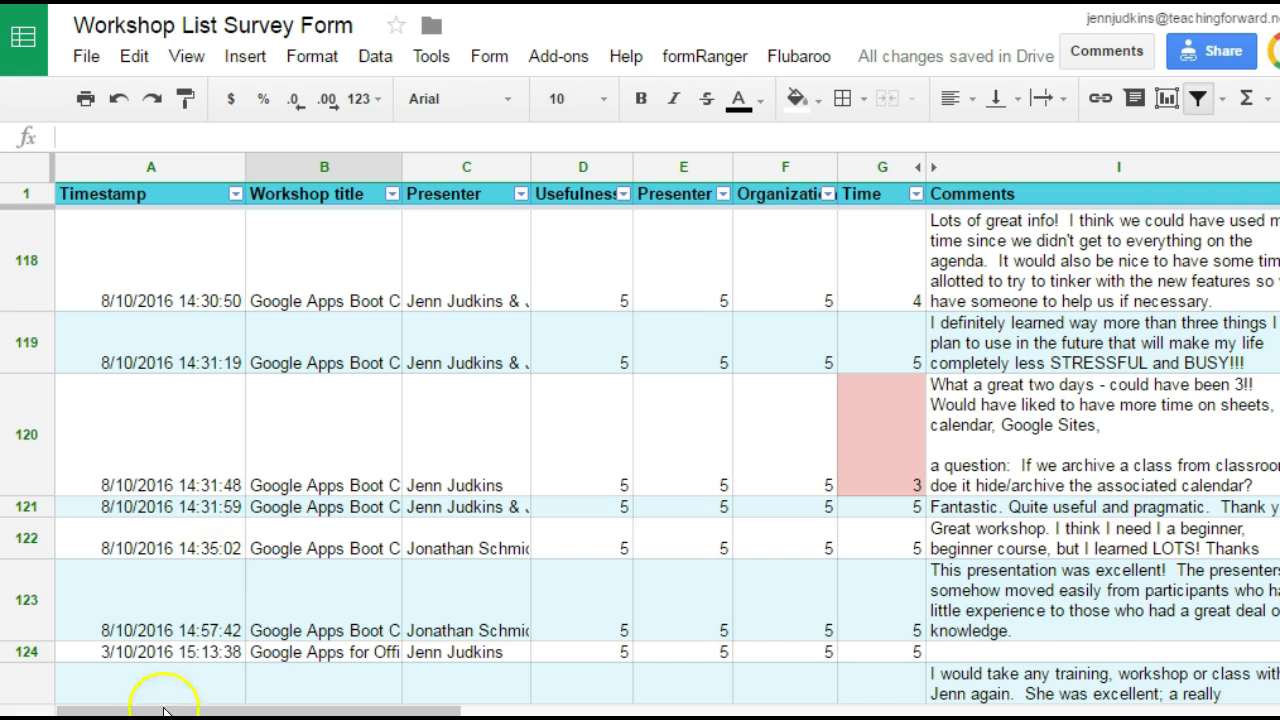